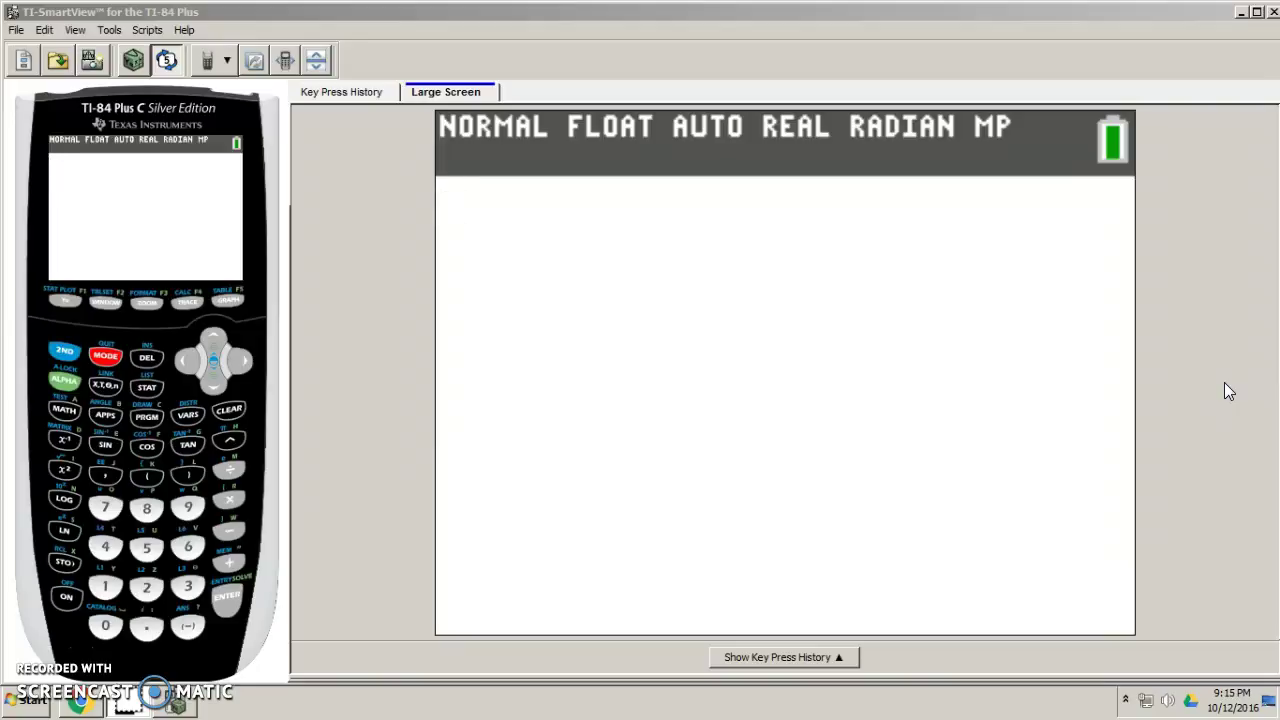
# Open the STAT 1:Edit list editor to show lists L1 and L2
pyautogui.click(1232, 376)
pyautogui.click(146, 389)
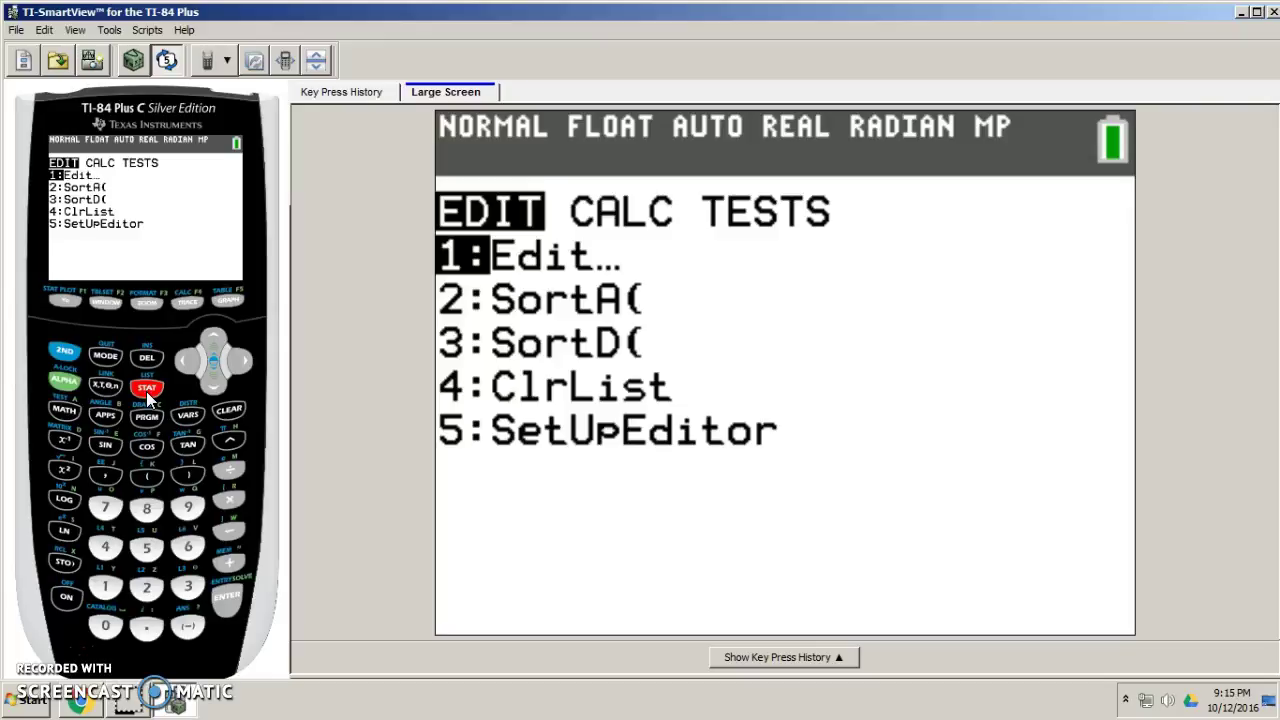
pyautogui.press('Return')
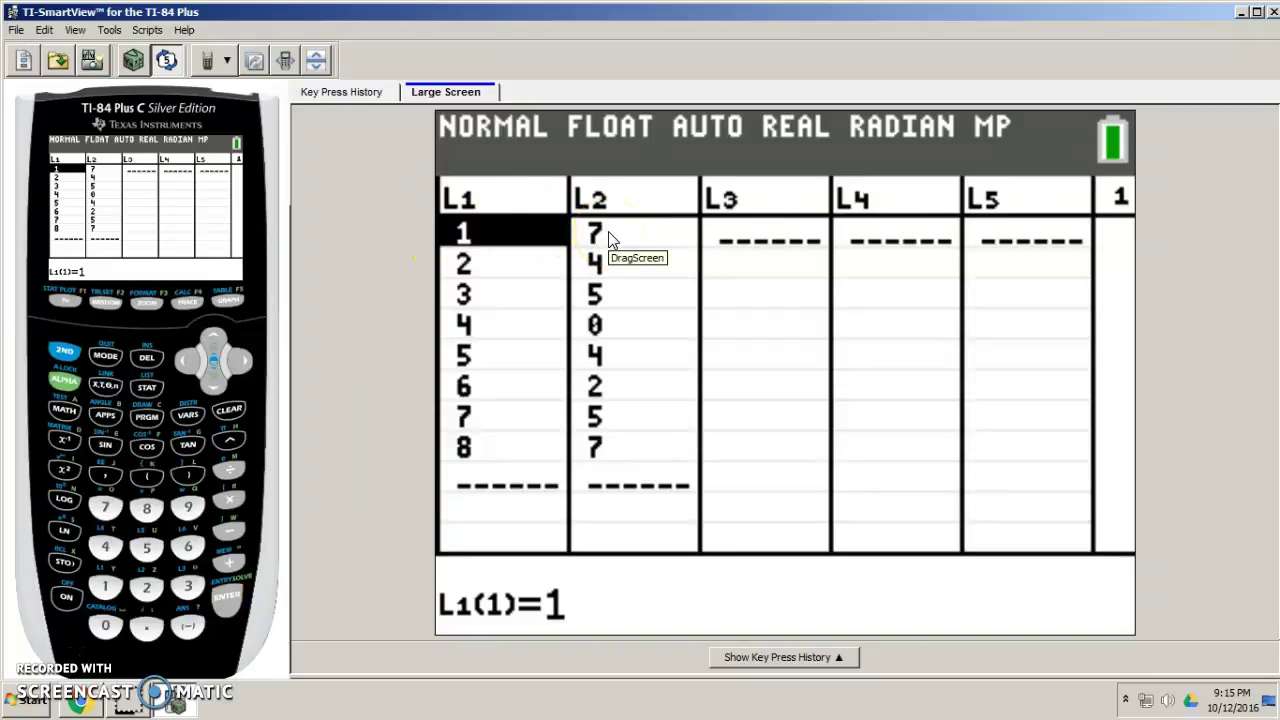
# Review L2 (7, 4, 5, 0, 4, 2, 5, 7) and L1 values 1–8 down to L1(8)
pyautogui.press('Left')
pyautogui.press('Right')
pyautogui.press('Down')
pyautogui.press('Left')
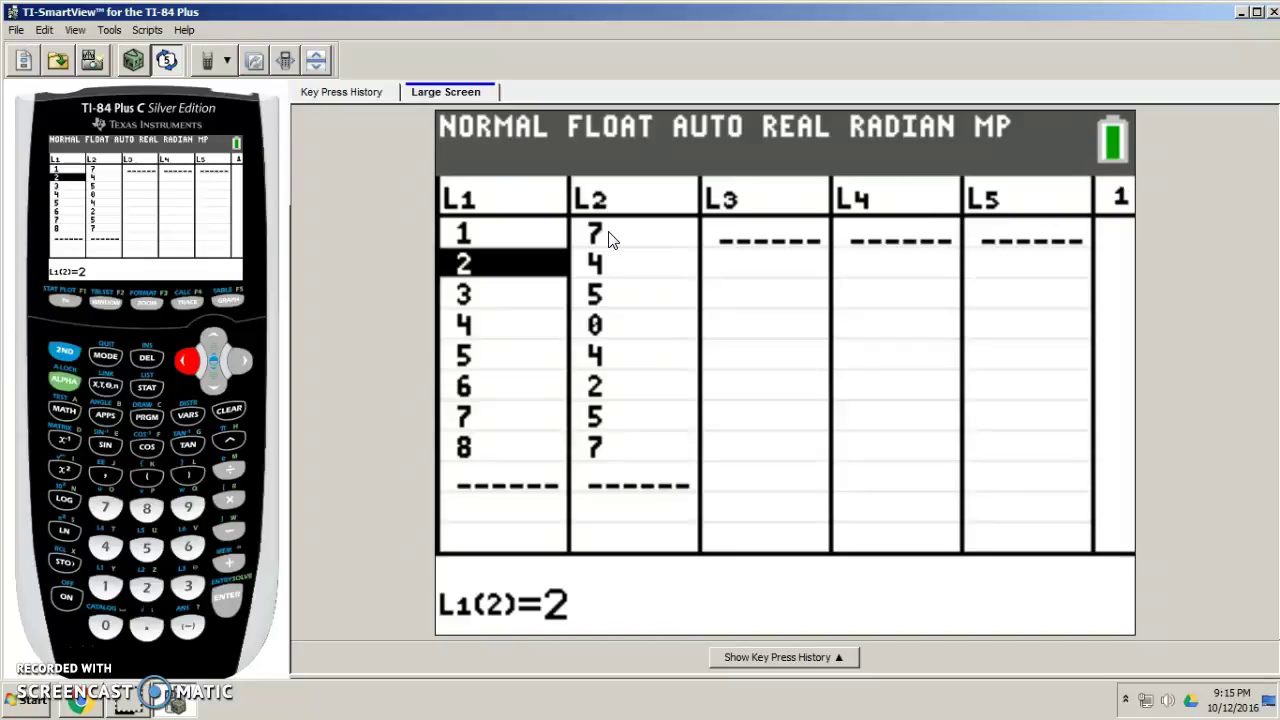
pyautogui.press('Down')
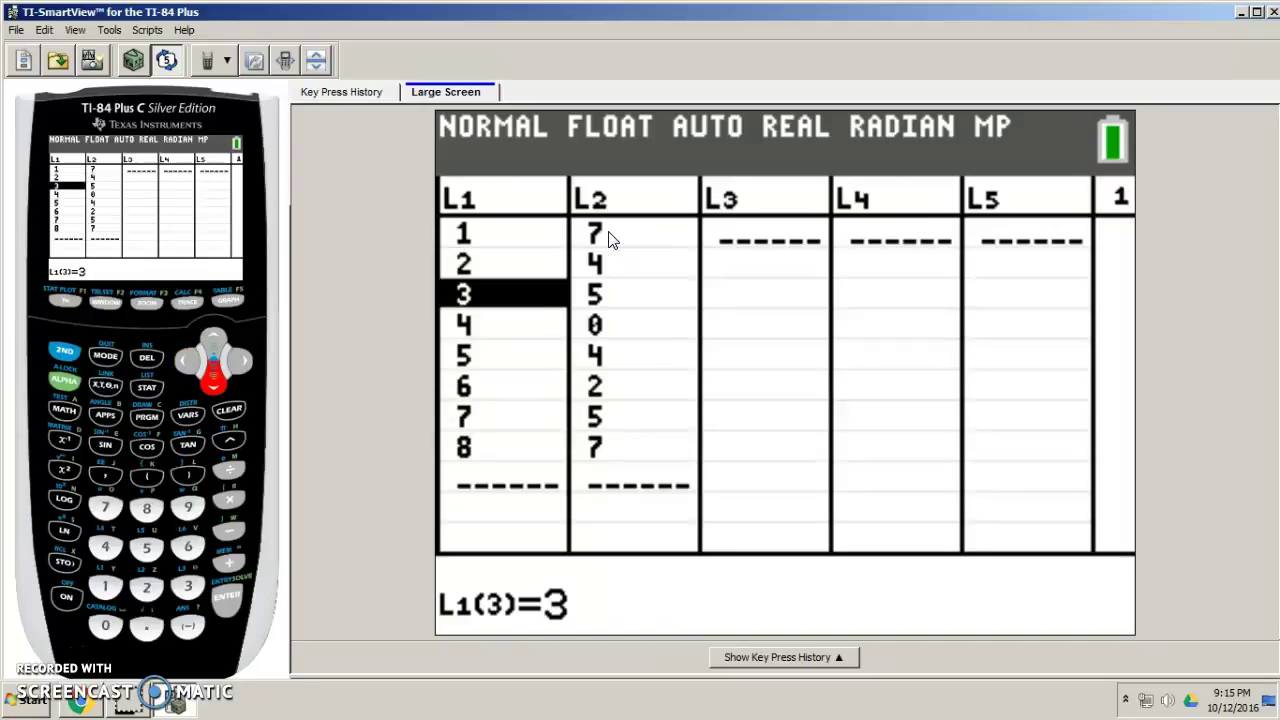
pyautogui.press('Down')
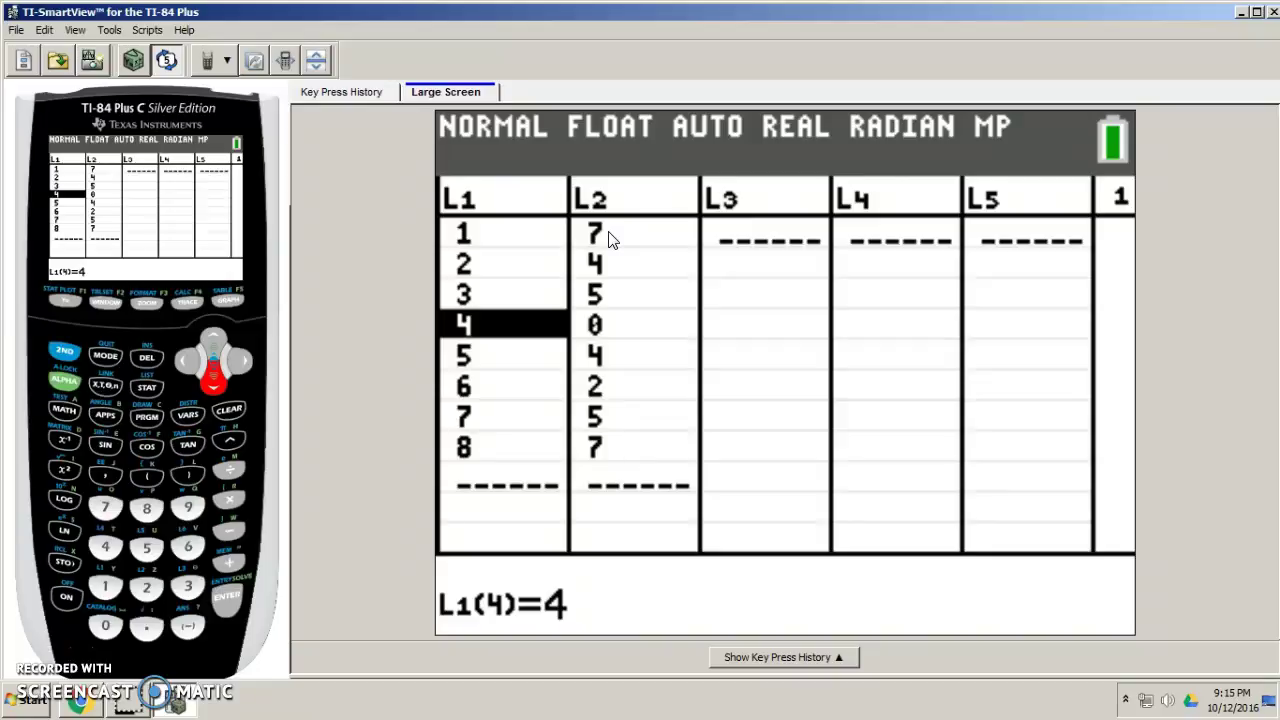
pyautogui.press('Down')
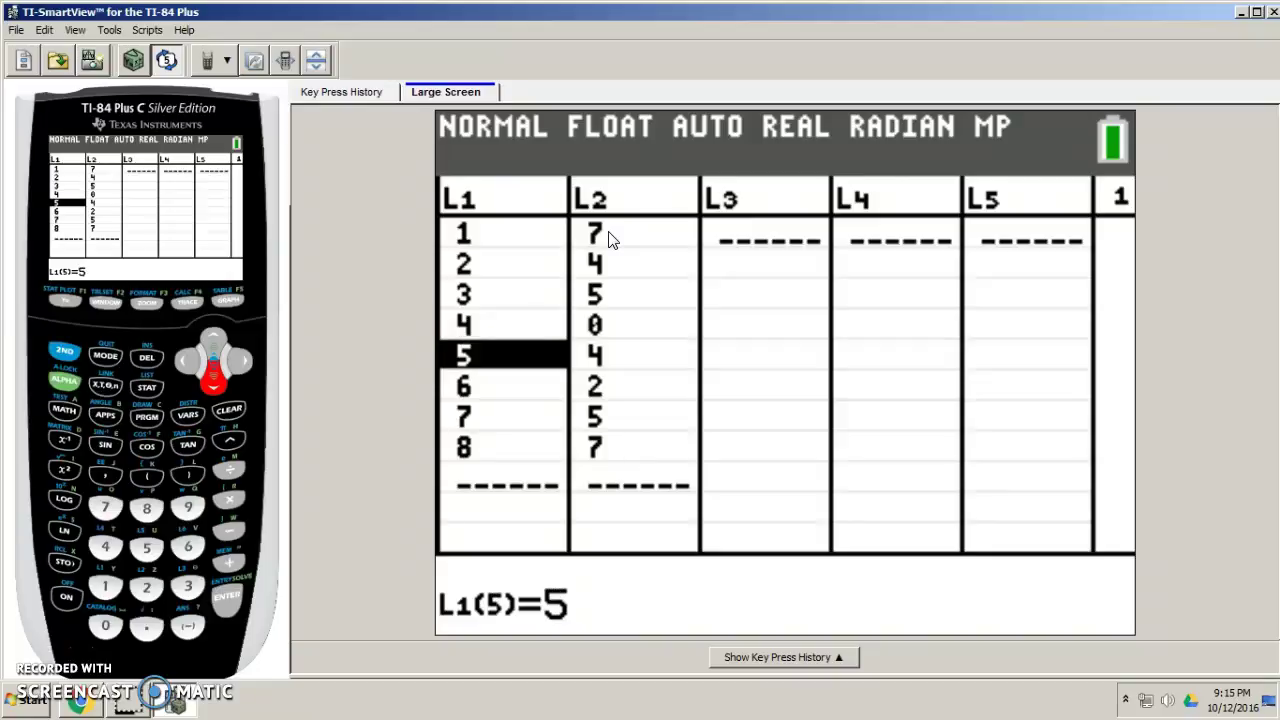
pyautogui.press('Down')
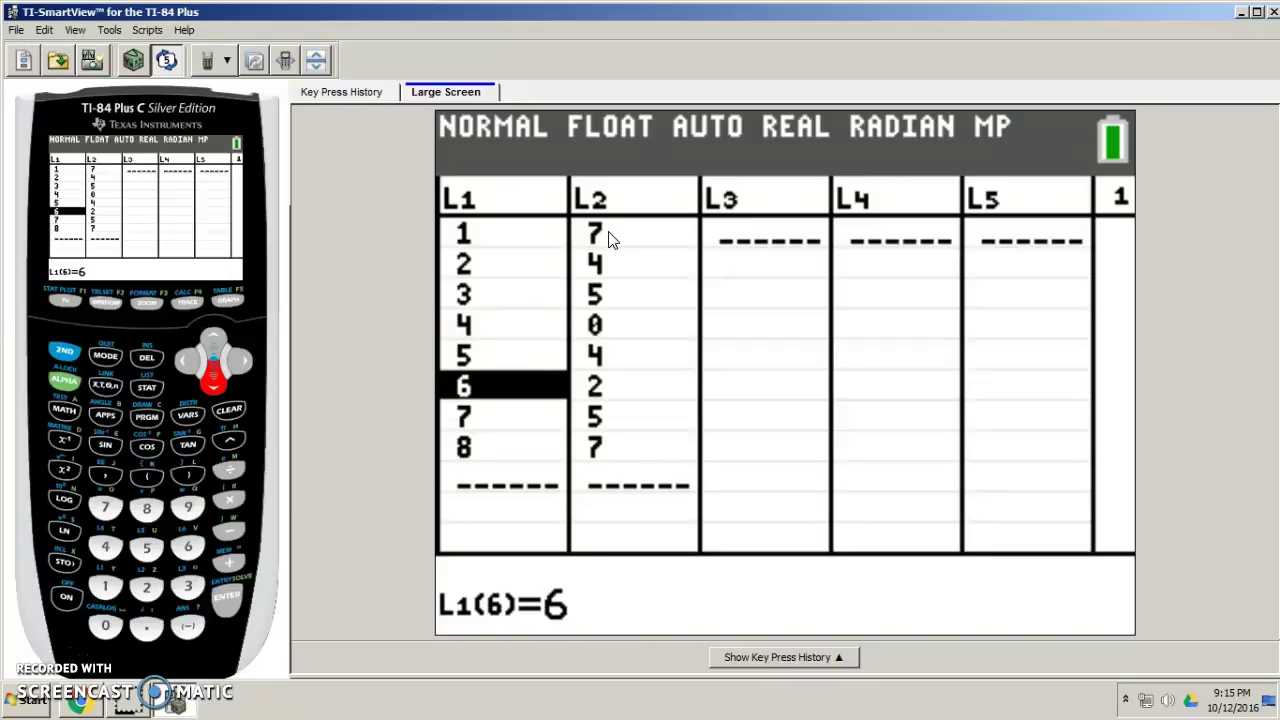
pyautogui.press('Down')
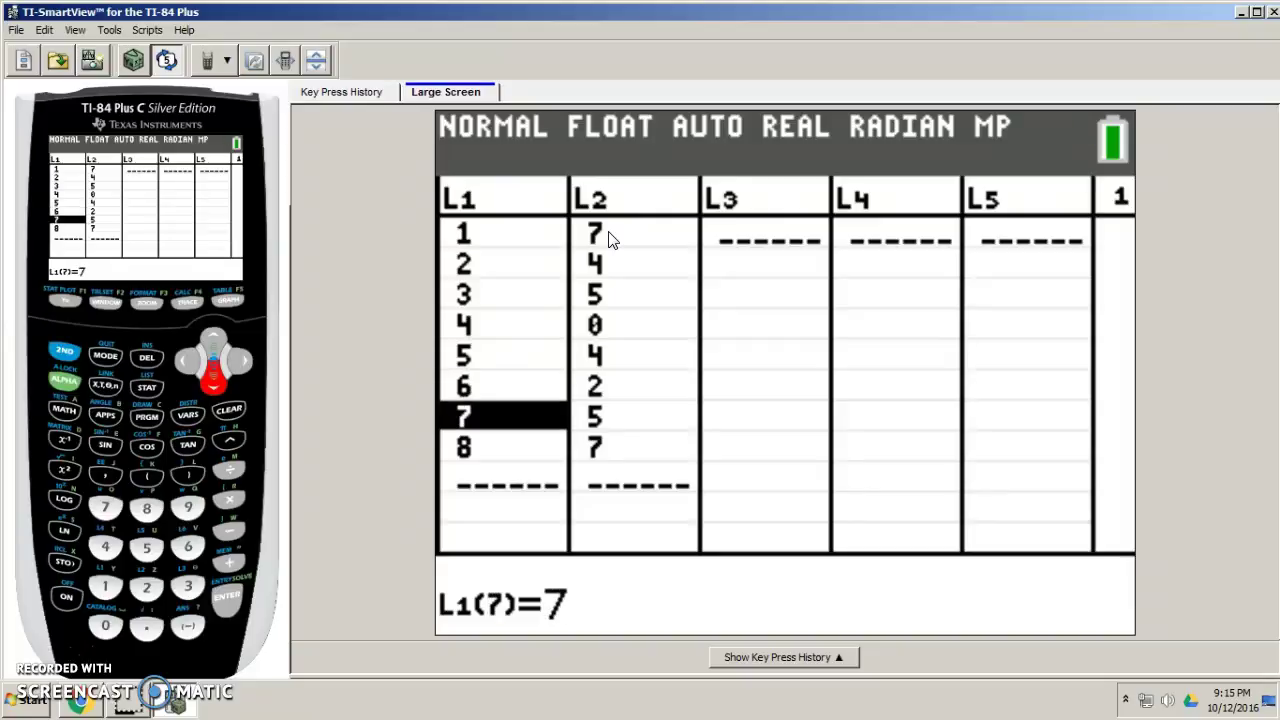
pyautogui.press('Down')
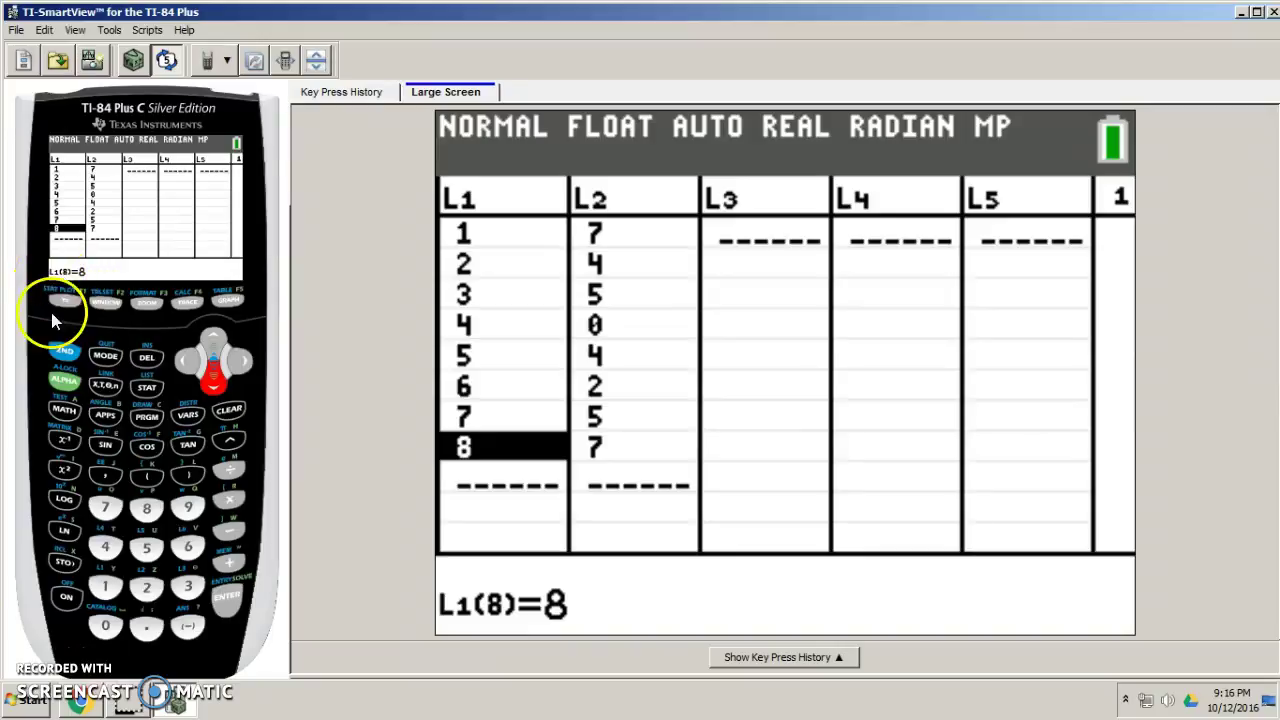
# Turn Plot1 on as a scatter plot with Xlist L1 and Ylist L2
pyautogui.click(65, 352)
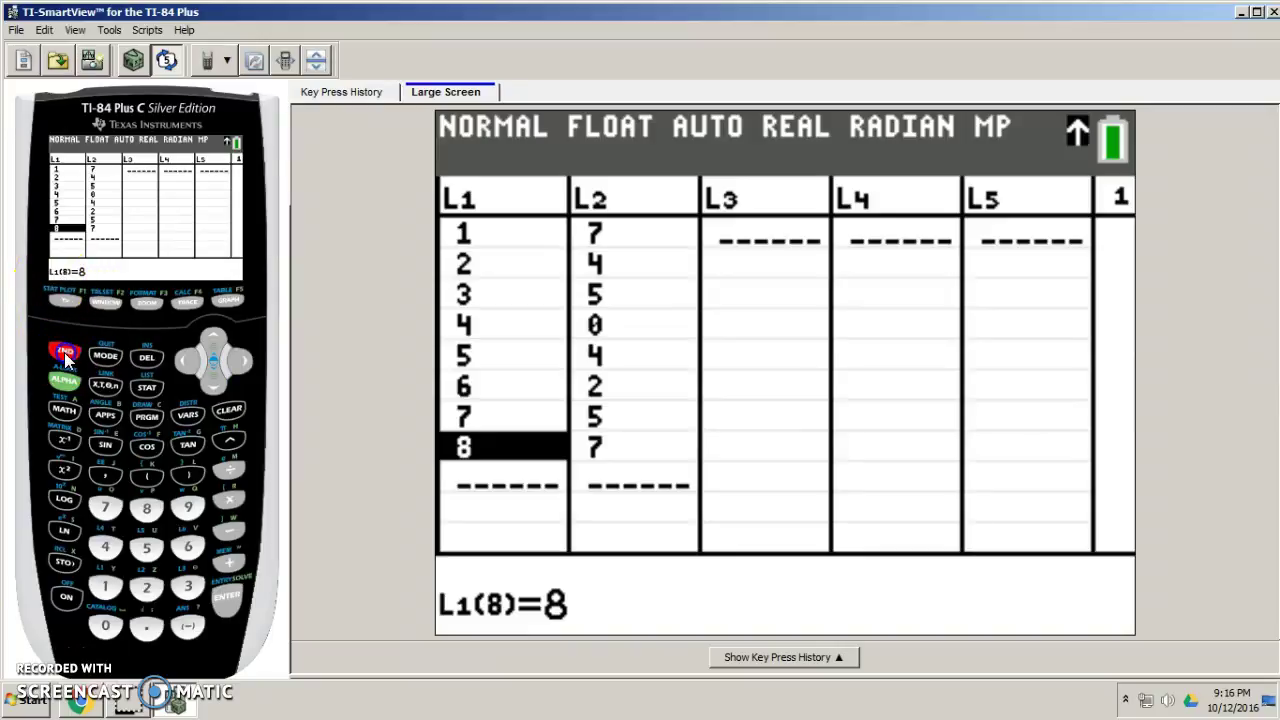
pyautogui.click(60, 300)
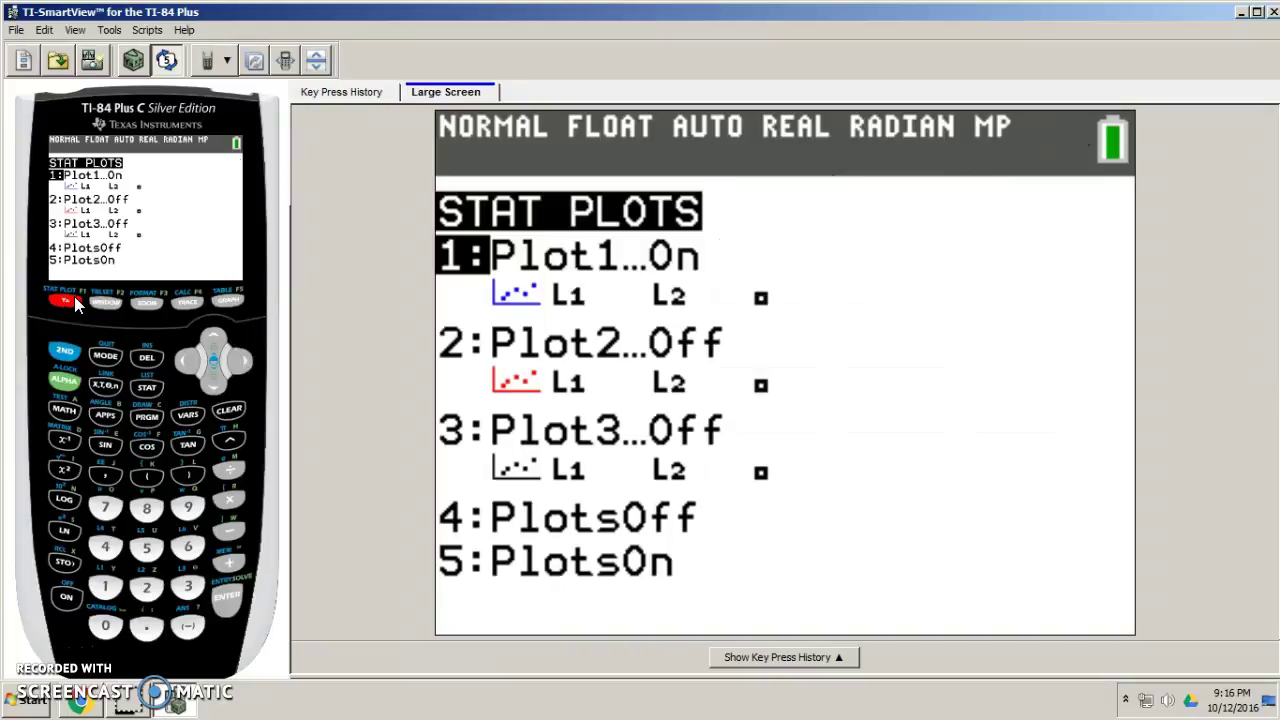
pyautogui.press('Return')
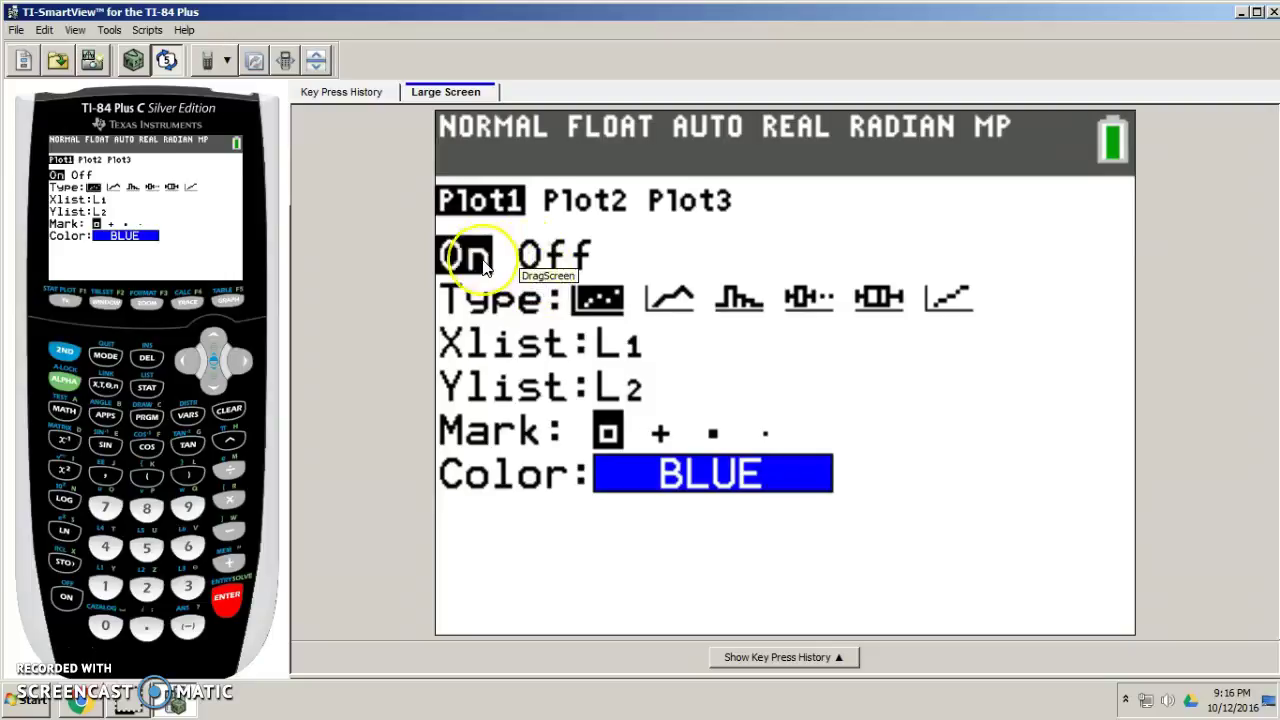
pyautogui.press('Down')
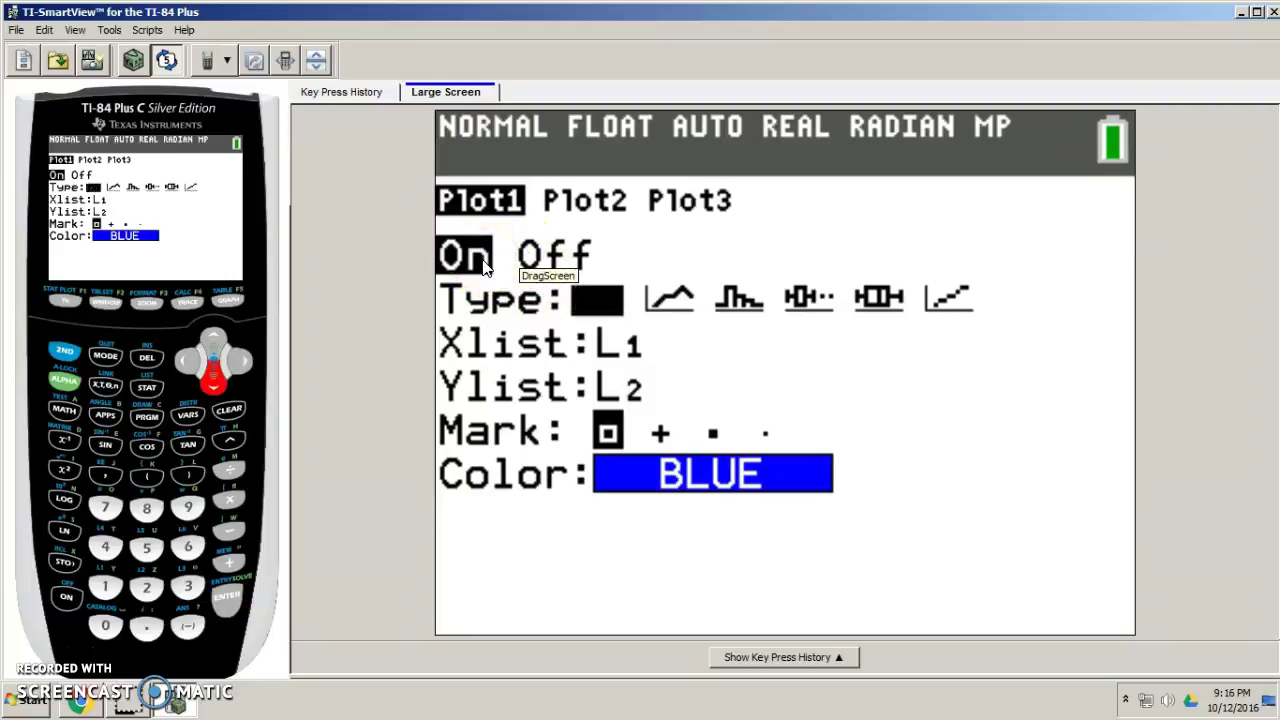
pyautogui.press('Right')
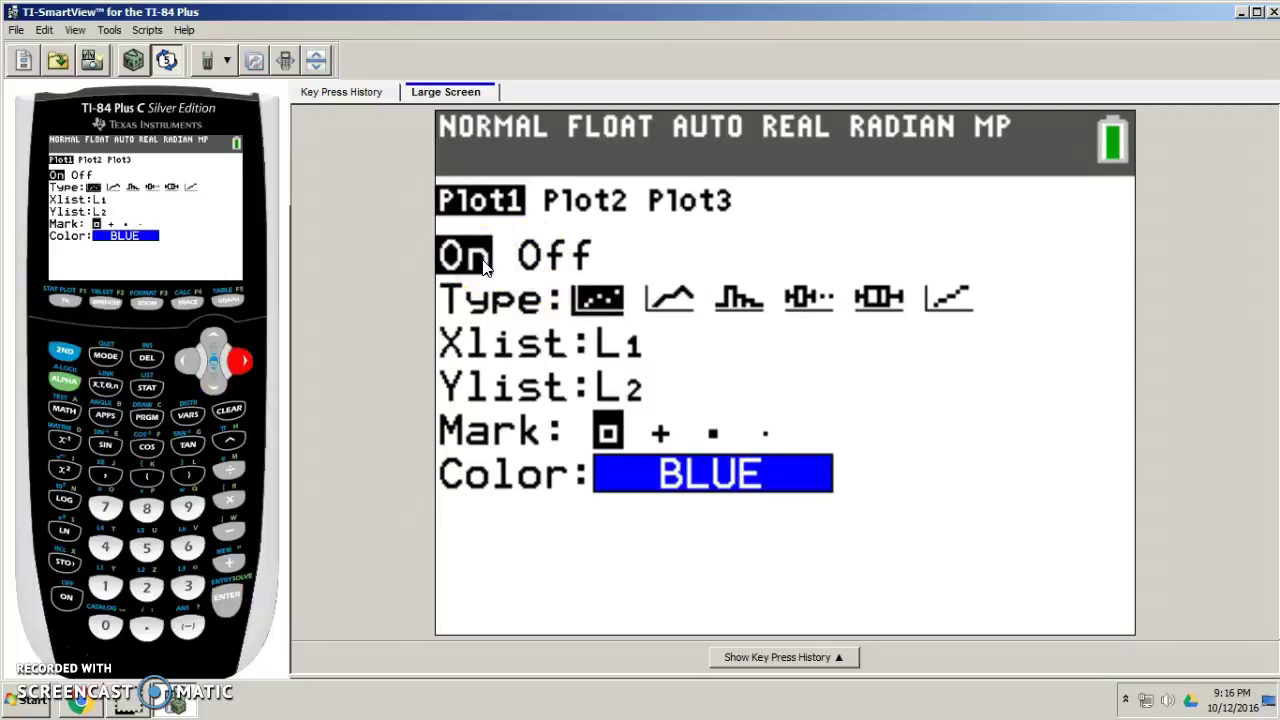
pyautogui.press('Right')
pyautogui.press('Right')
pyautogui.press('Right')
pyautogui.press('Left')
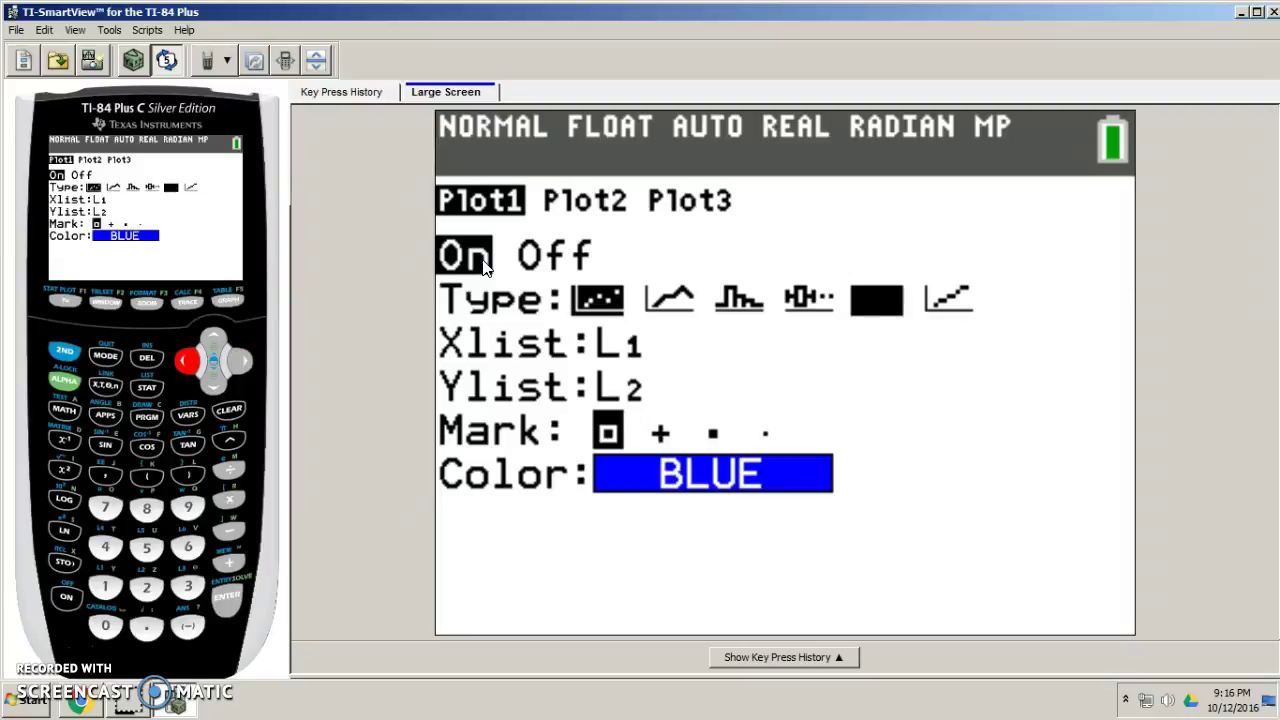
pyautogui.press('Left')
pyautogui.press('Left')
pyautogui.press('Left')
pyautogui.press('Left')
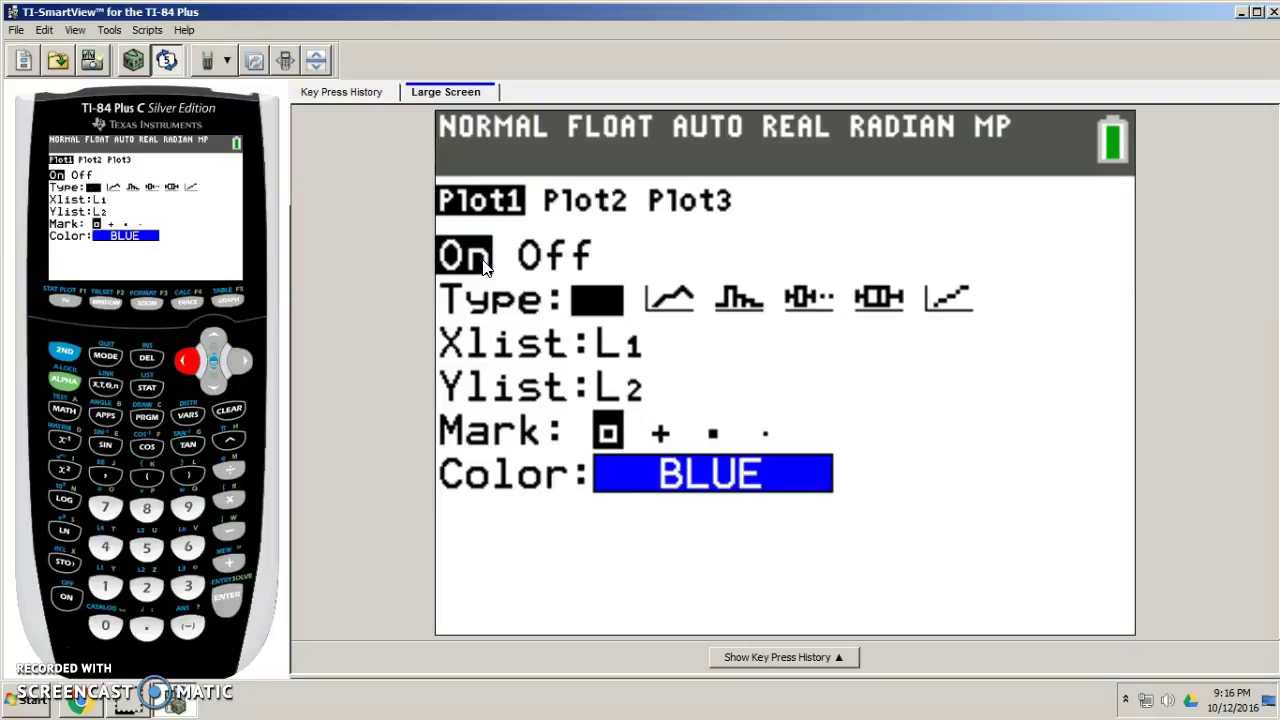
pyautogui.press('Return')
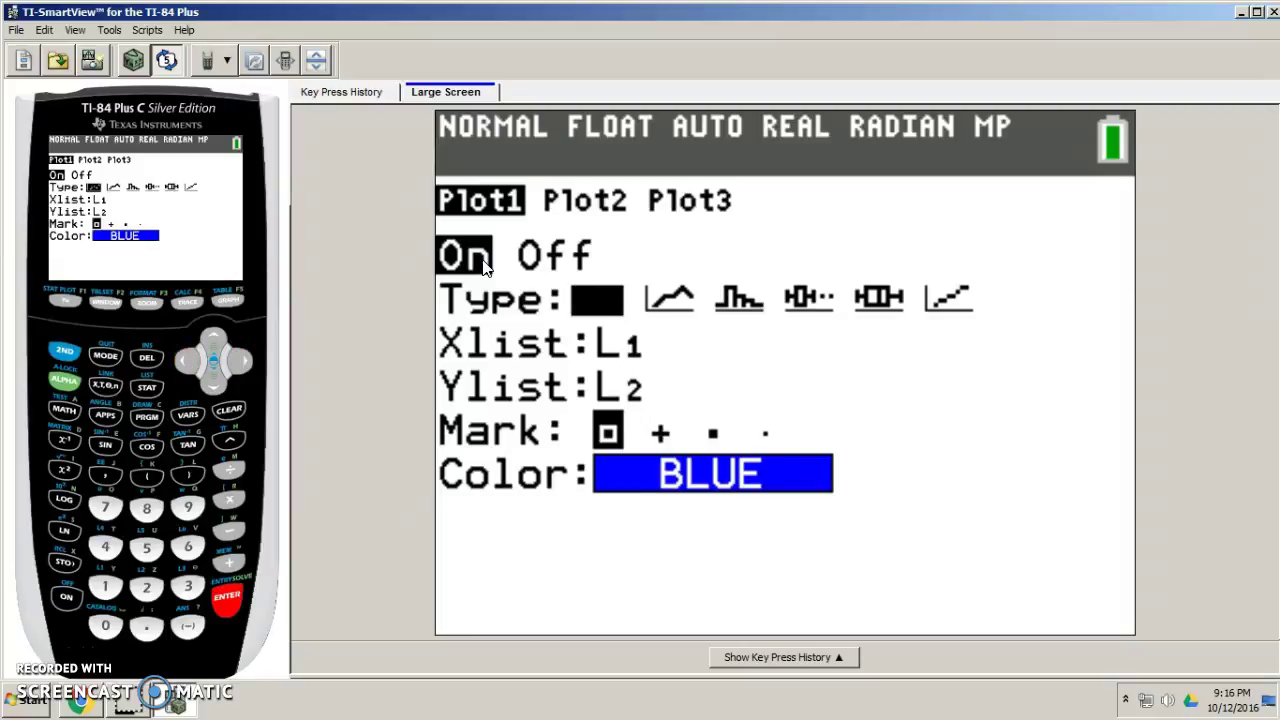
pyautogui.moveTo(578, 306); pyautogui.dragTo(650, 354)
pyautogui.press('Down')
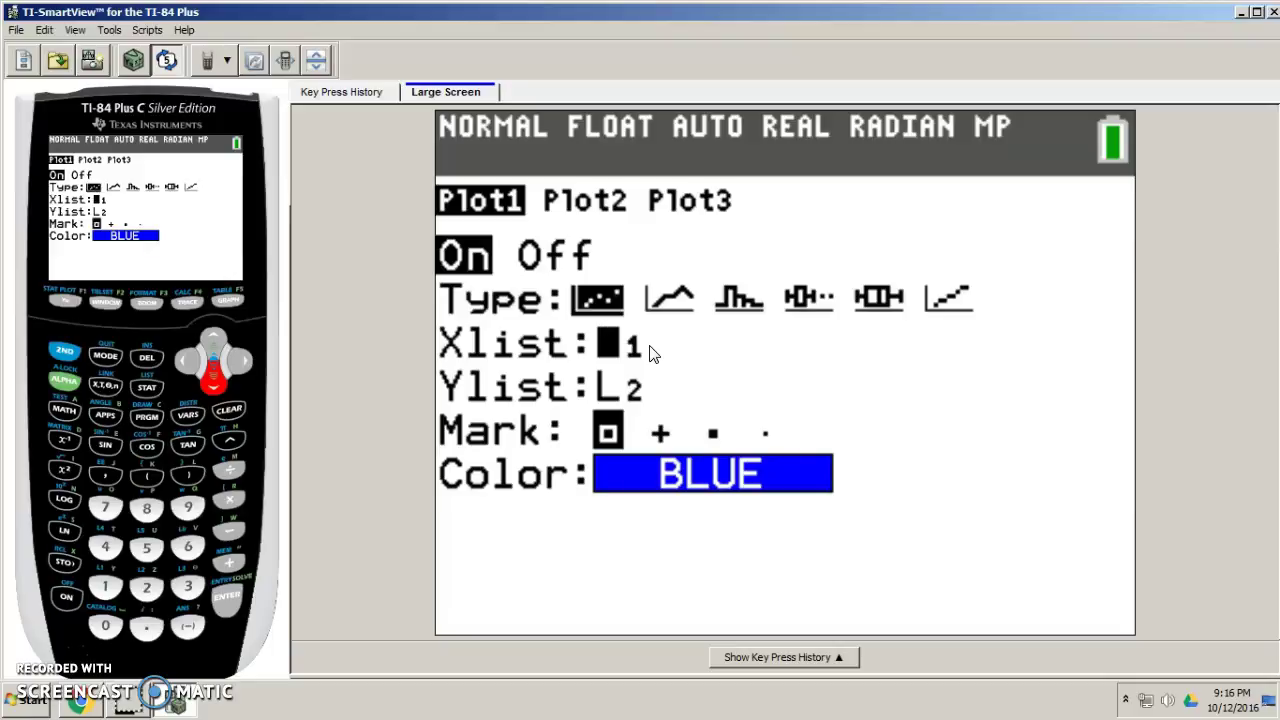
pyautogui.press('Down')
# Graph the L1/L2 scatter plot, then bring up the STAT menu again
pyautogui.click(229, 302)
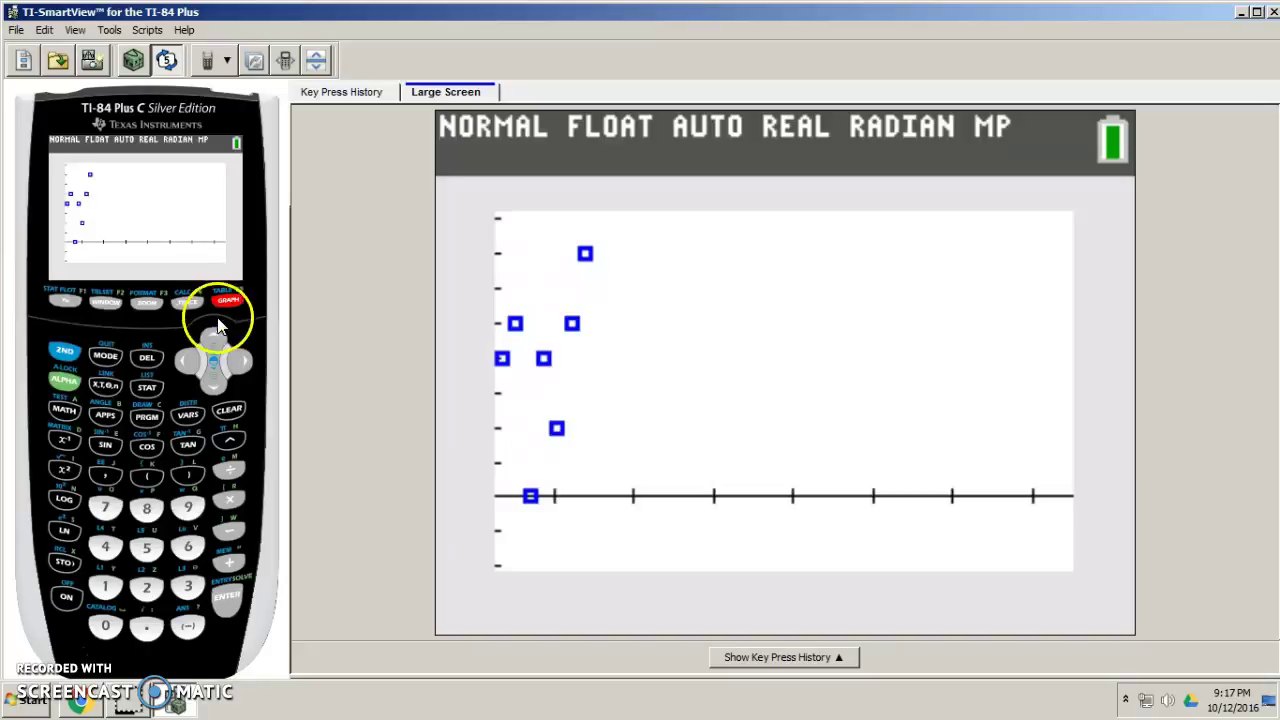
pyautogui.click(148, 388)
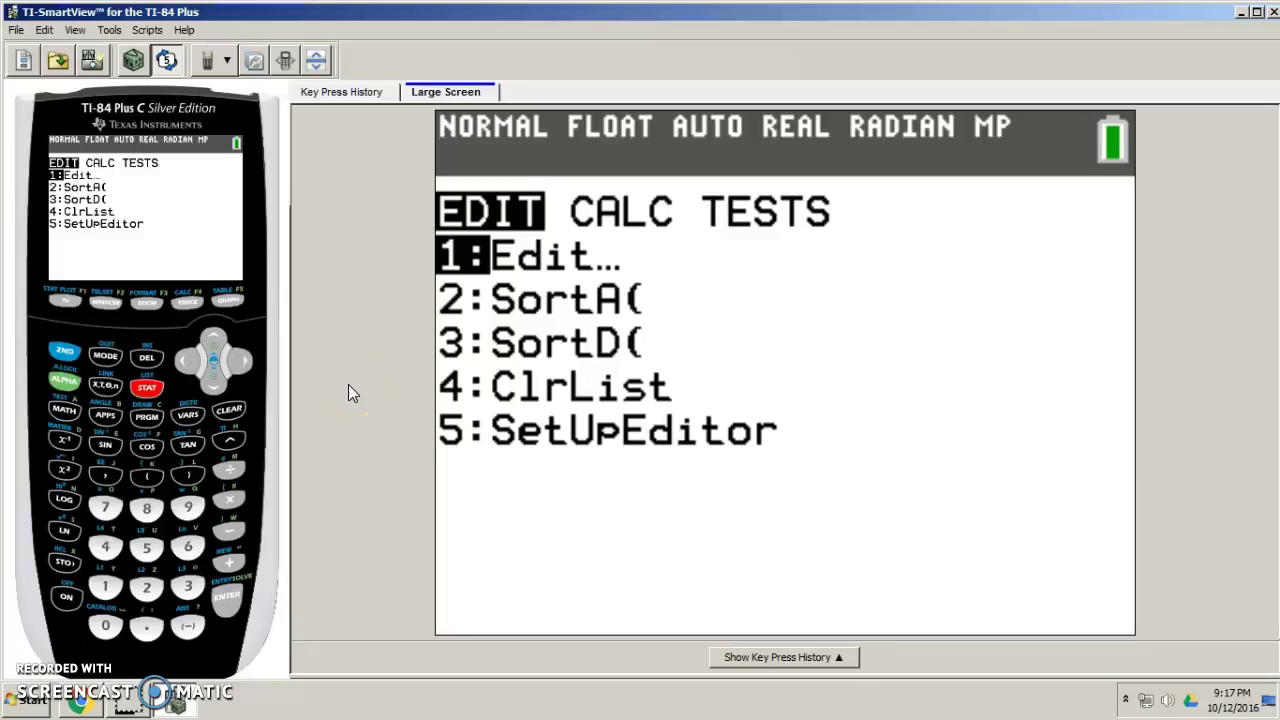
# Choose CALC 4:LinReg(ax+b) with Xlist L1 and Ylist L2, moving toward Calculate
pyautogui.press('Right')
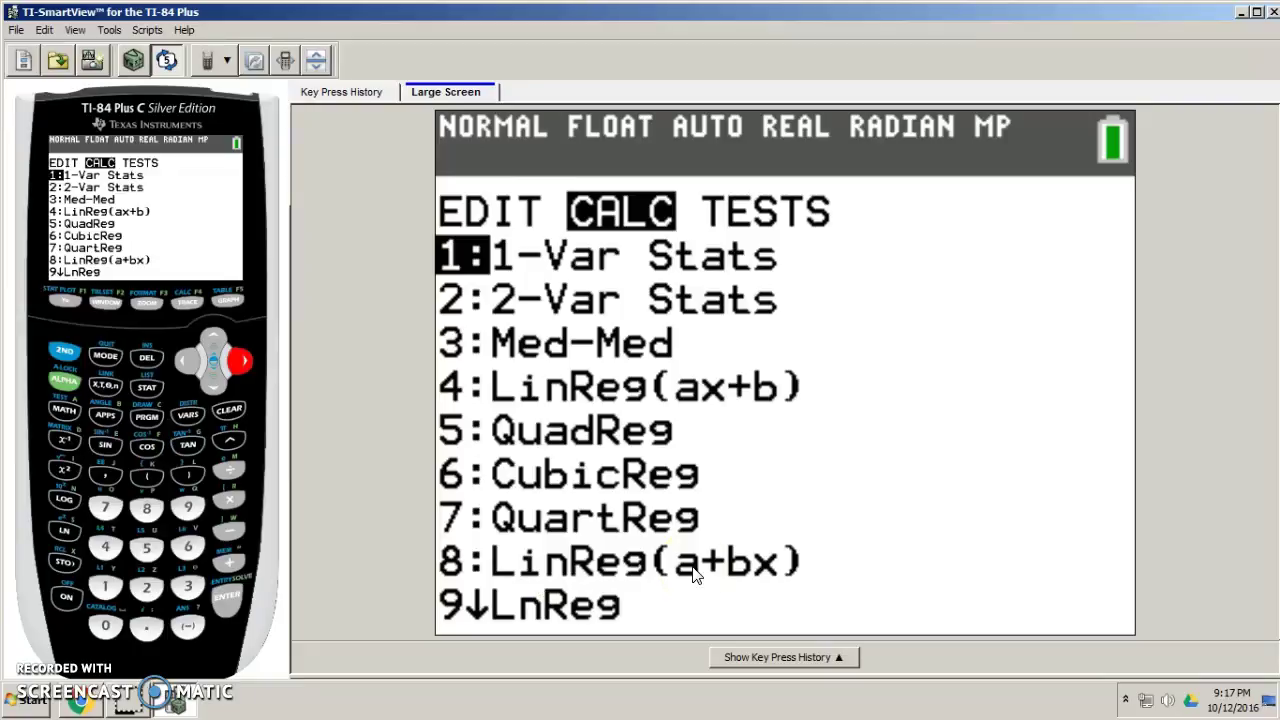
pyautogui.press('Down')
pyautogui.press('Down')
pyautogui.press('Down')
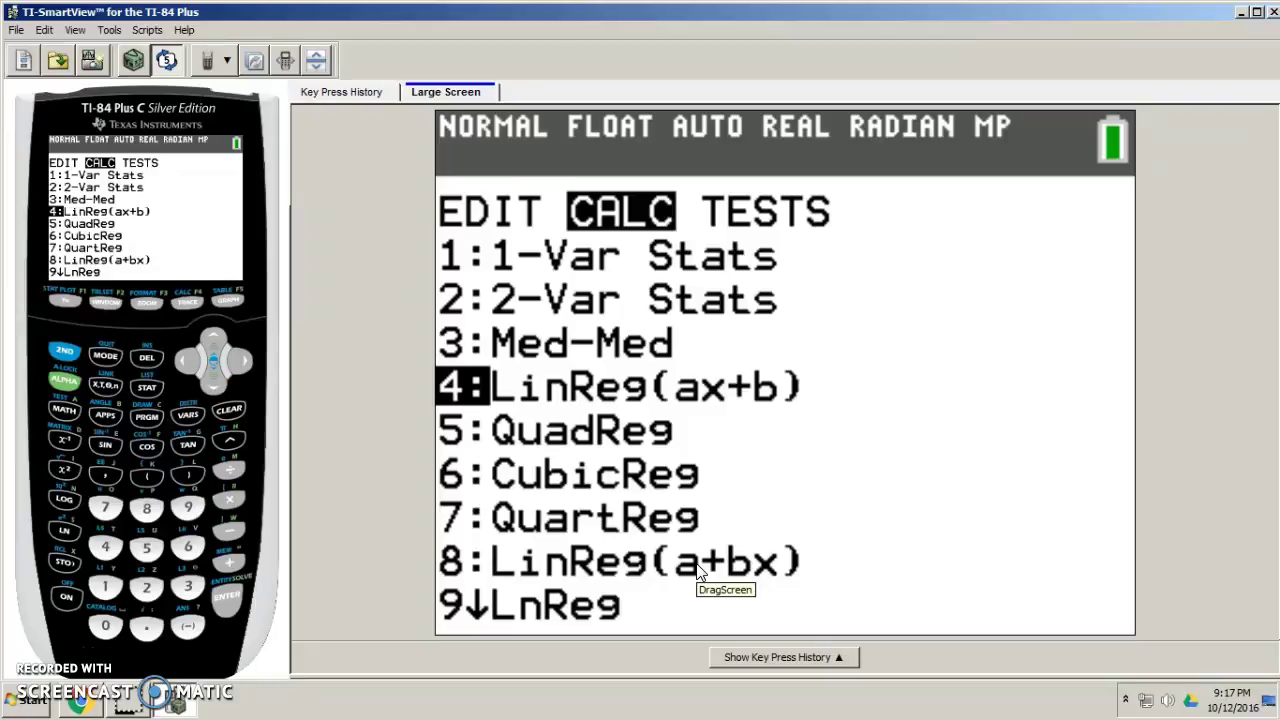
pyautogui.press('Return')
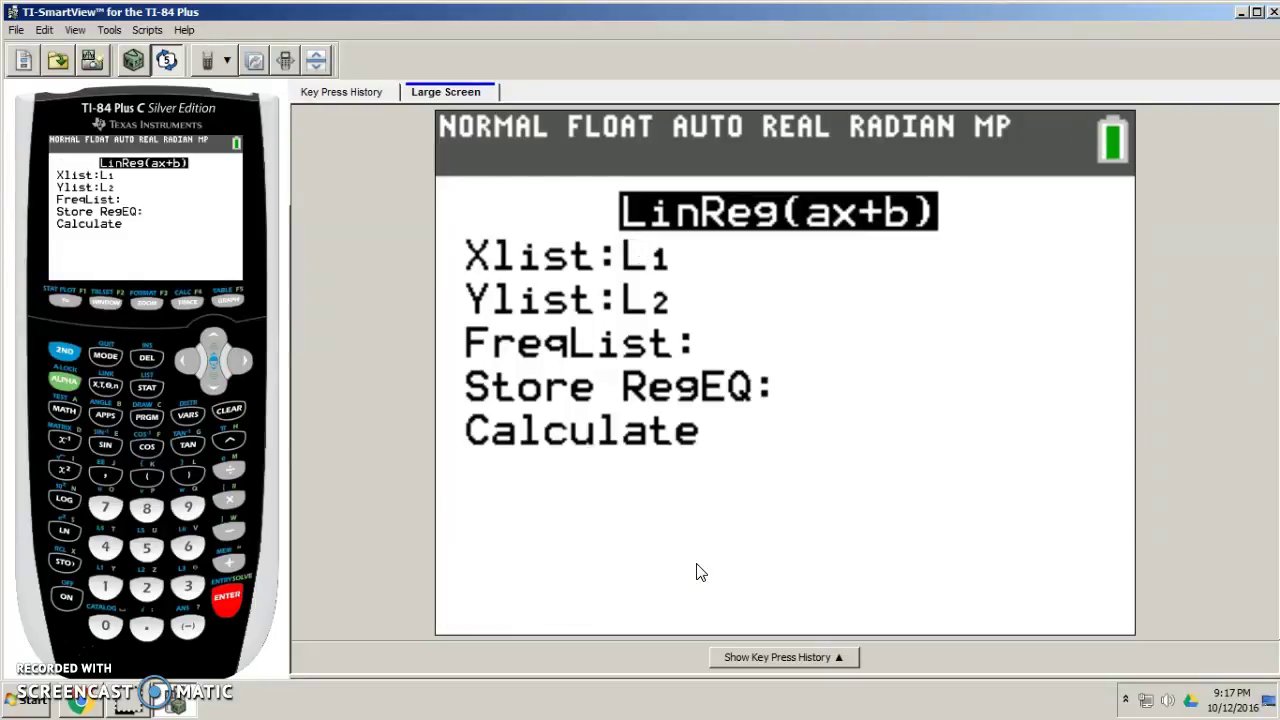
pyautogui.press('Down')
pyautogui.press('Down')
pyautogui.press('Down')
pyautogui.press('Down')
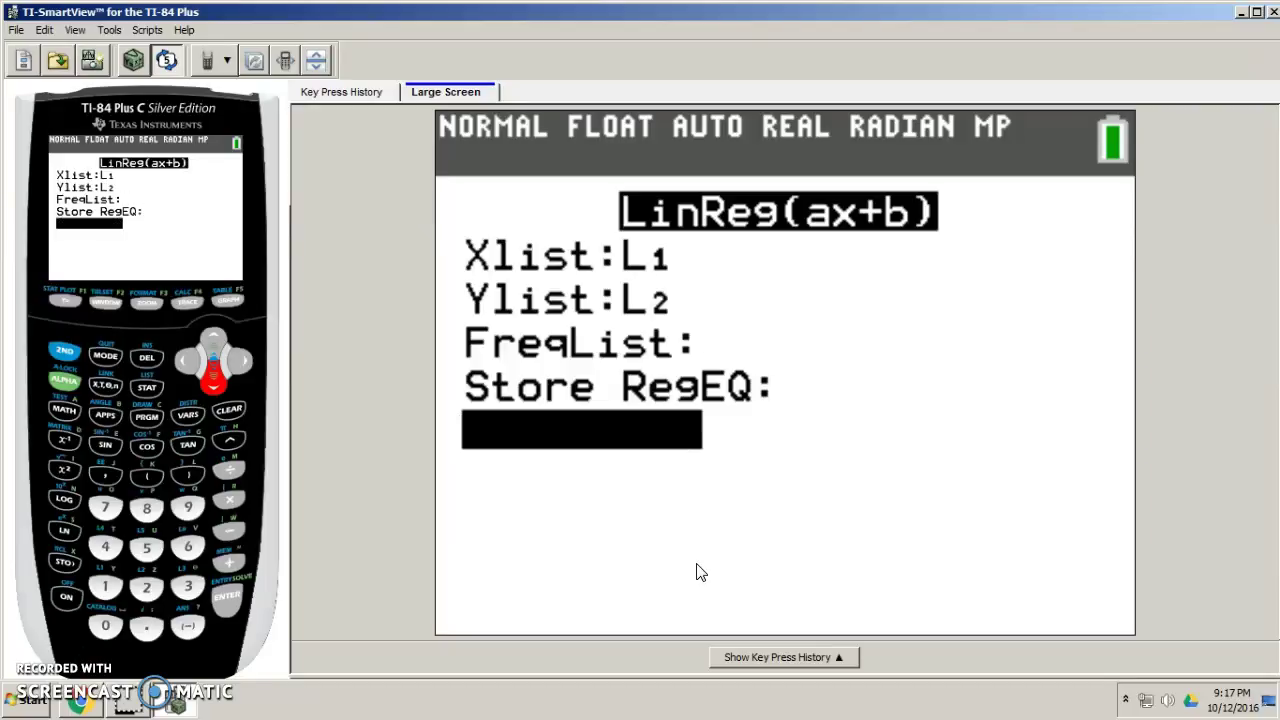
# Calculate LinReg(ax+b), giving y=ax+b with a=0 and b=4.25
pyautogui.press('Return')
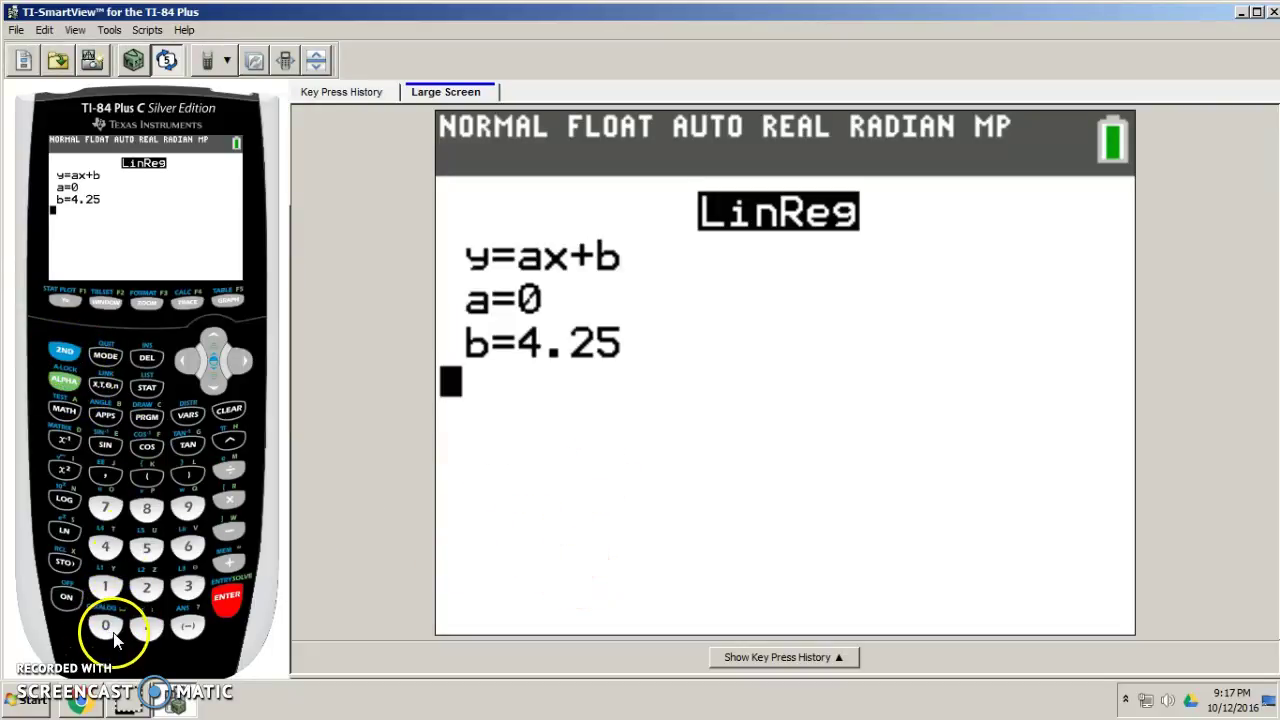
# Open CATALOG and scroll from the A commands past DiagnosticOn to Eff(
pyautogui.click(64, 352)
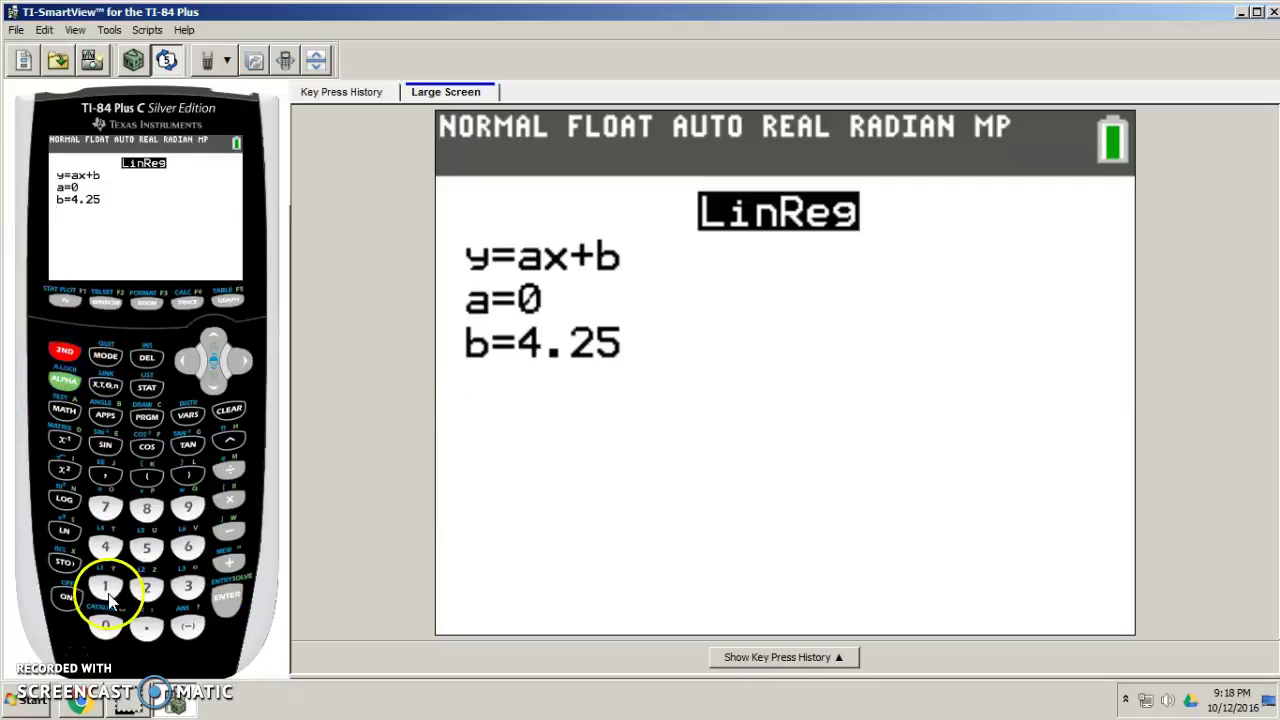
pyautogui.click(106, 626)
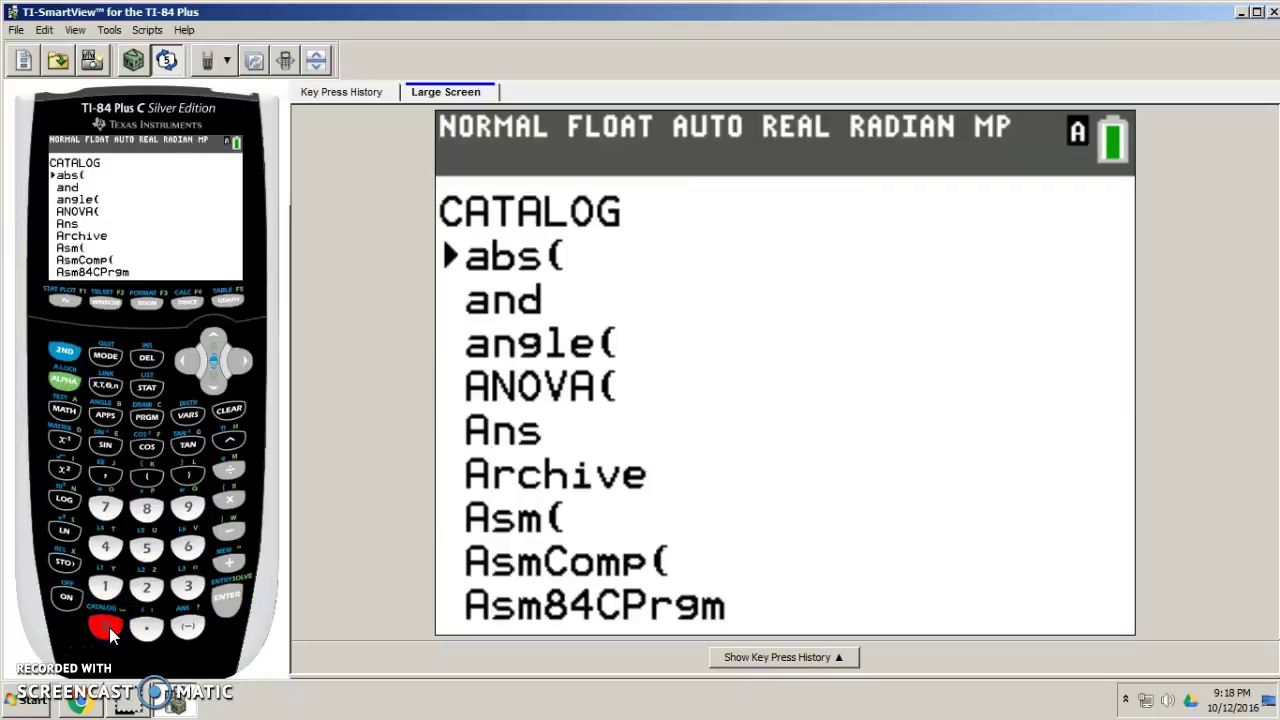
pyautogui.press('Down')
pyautogui.press('Down')
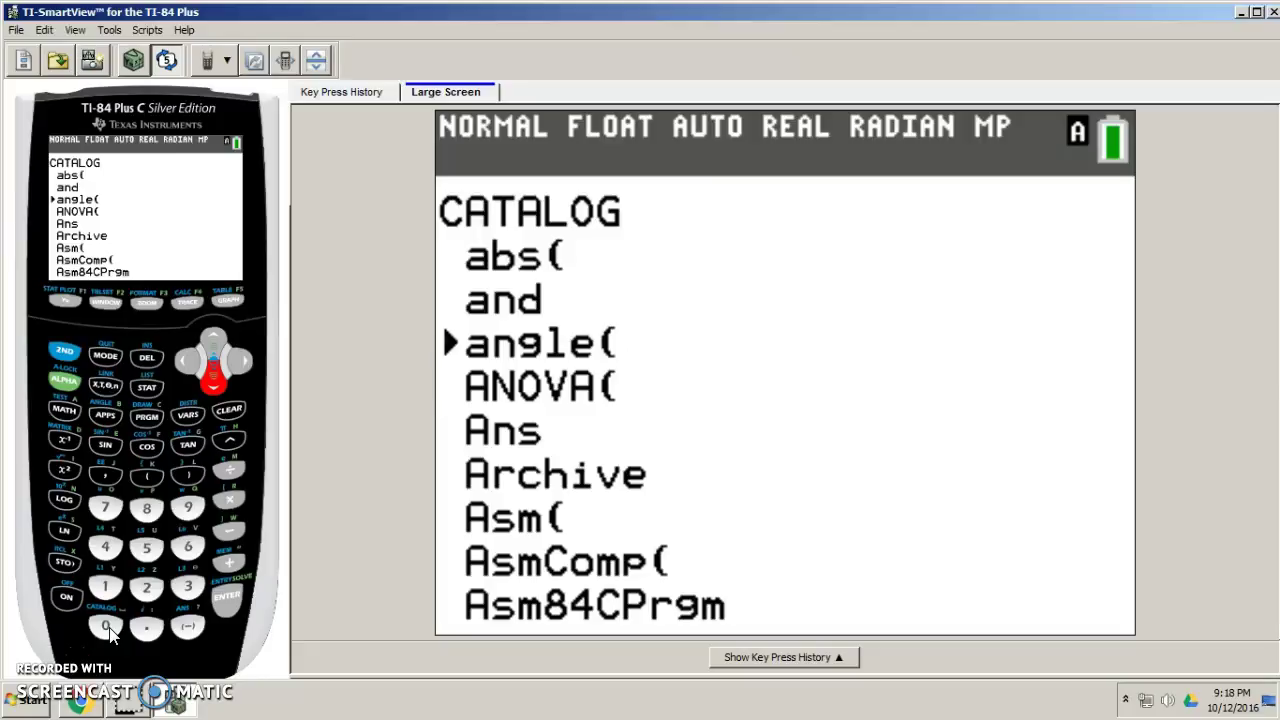
pyautogui.press('Down')
pyautogui.press('Down')
pyautogui.press('Down')
pyautogui.press('Down')
pyautogui.press('Down')
pyautogui.press('Down')
pyautogui.press('Down')
pyautogui.press('Down')
pyautogui.press('Down')
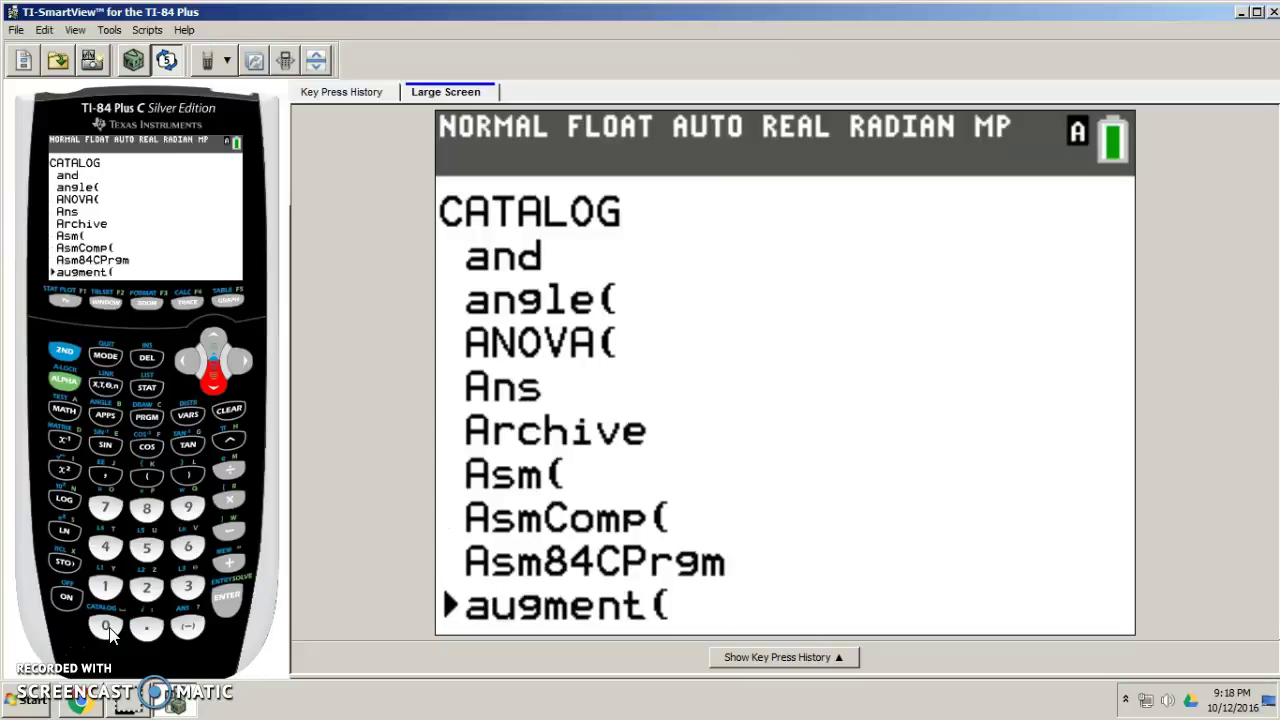
pyautogui.press('Down')
pyautogui.press('Down')
pyautogui.press('Down')
pyautogui.press('Down')
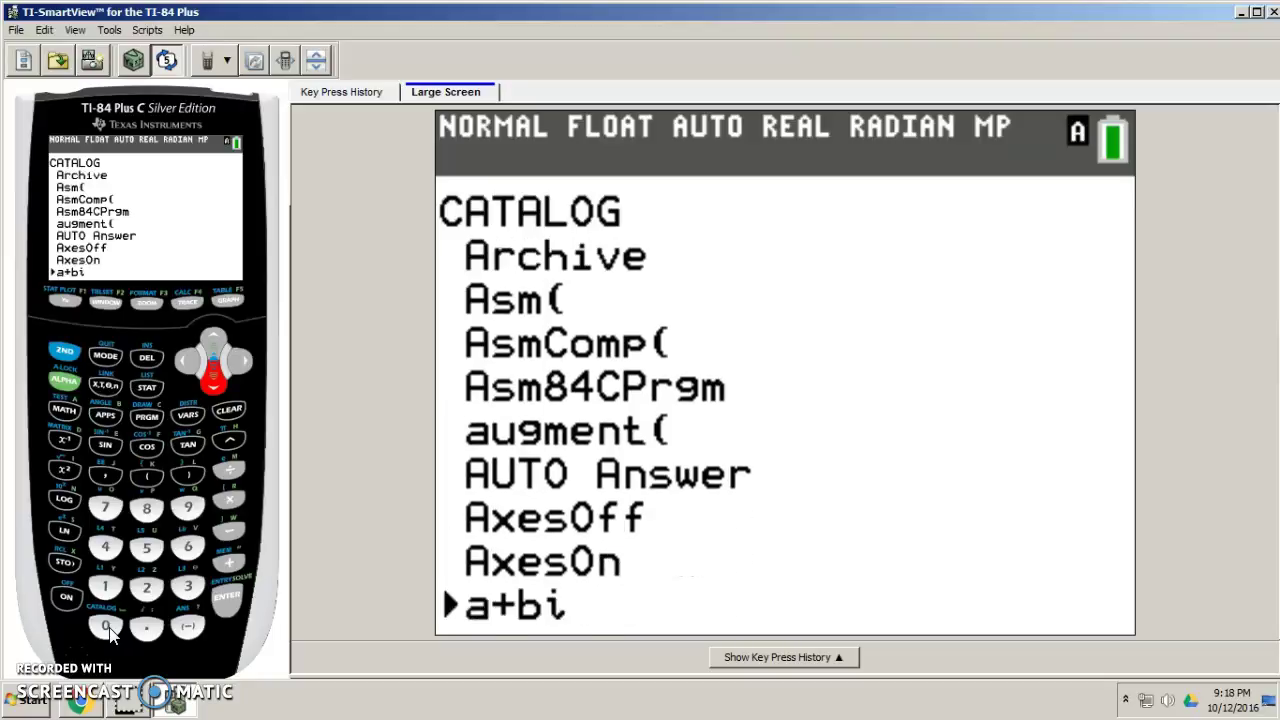
pyautogui.press('Down')
pyautogui.press('Down')
pyautogui.press('Down')
pyautogui.press('Down')
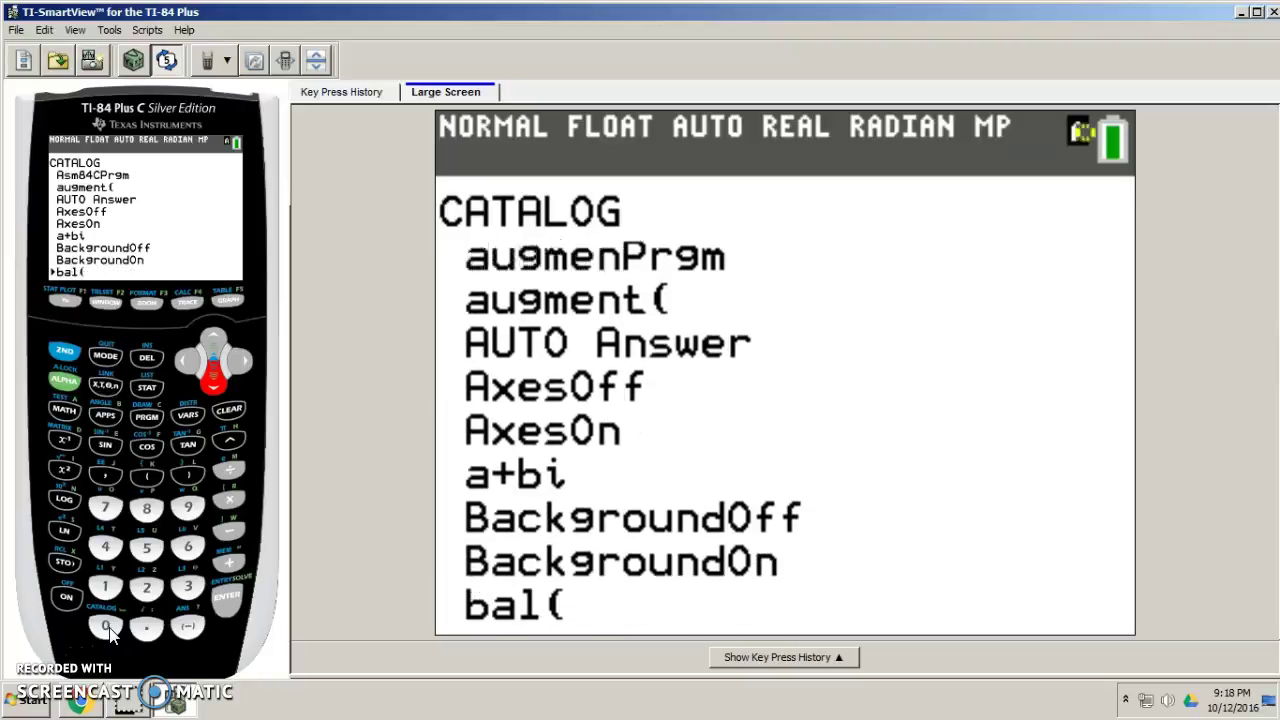
pyautogui.press('Down')
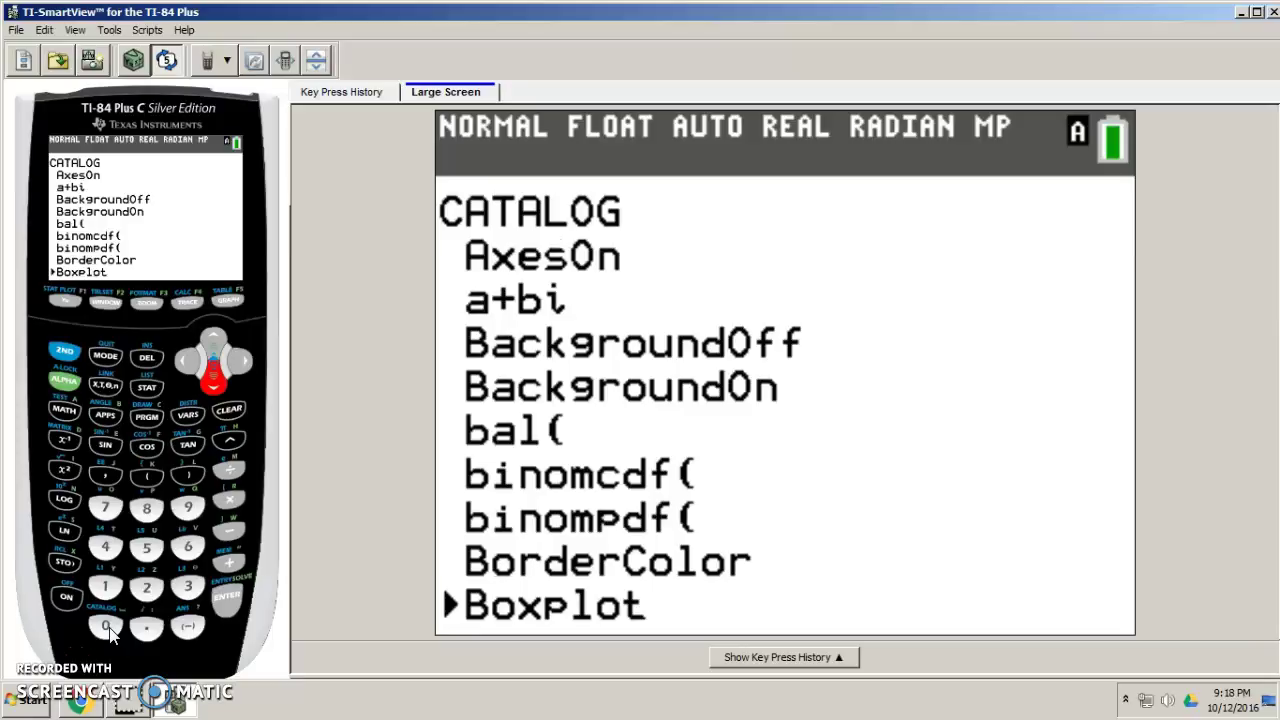
pyautogui.press('Down')
pyautogui.press('Down')
pyautogui.press('Down')
pyautogui.press('Down')
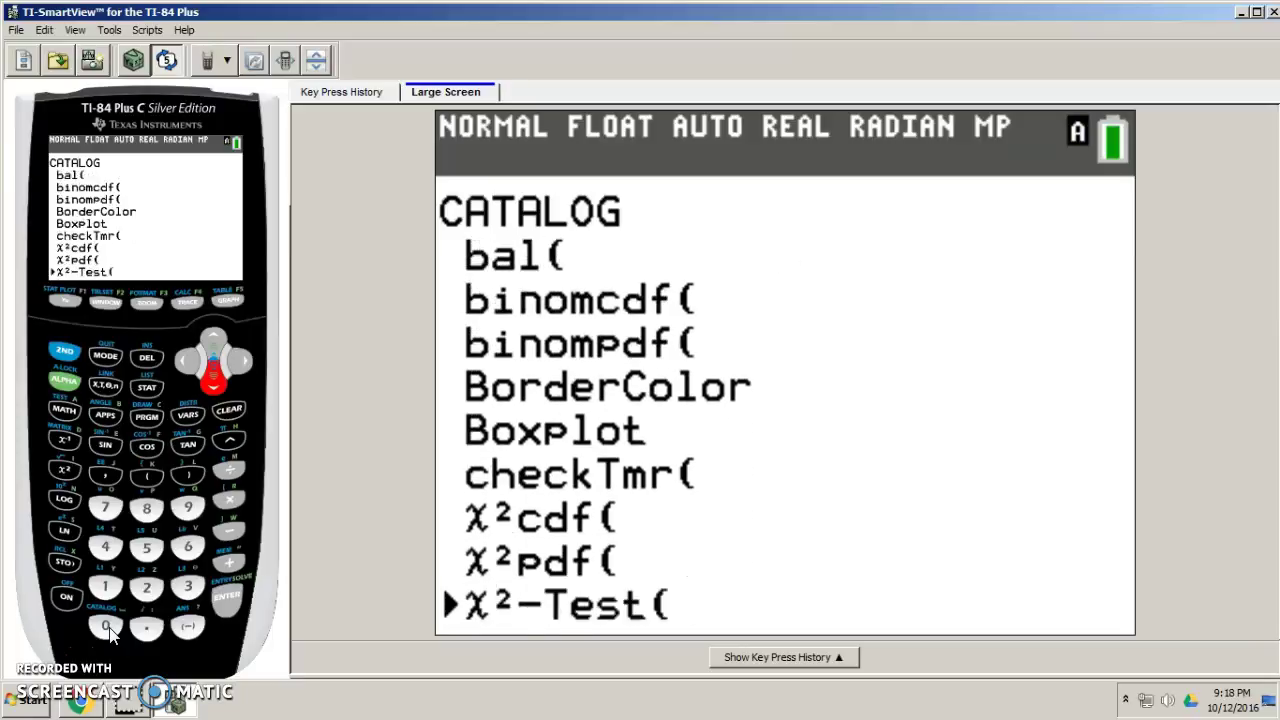
pyautogui.press('Down')
pyautogui.press('Down')
pyautogui.press('Down')
pyautogui.press('Down')
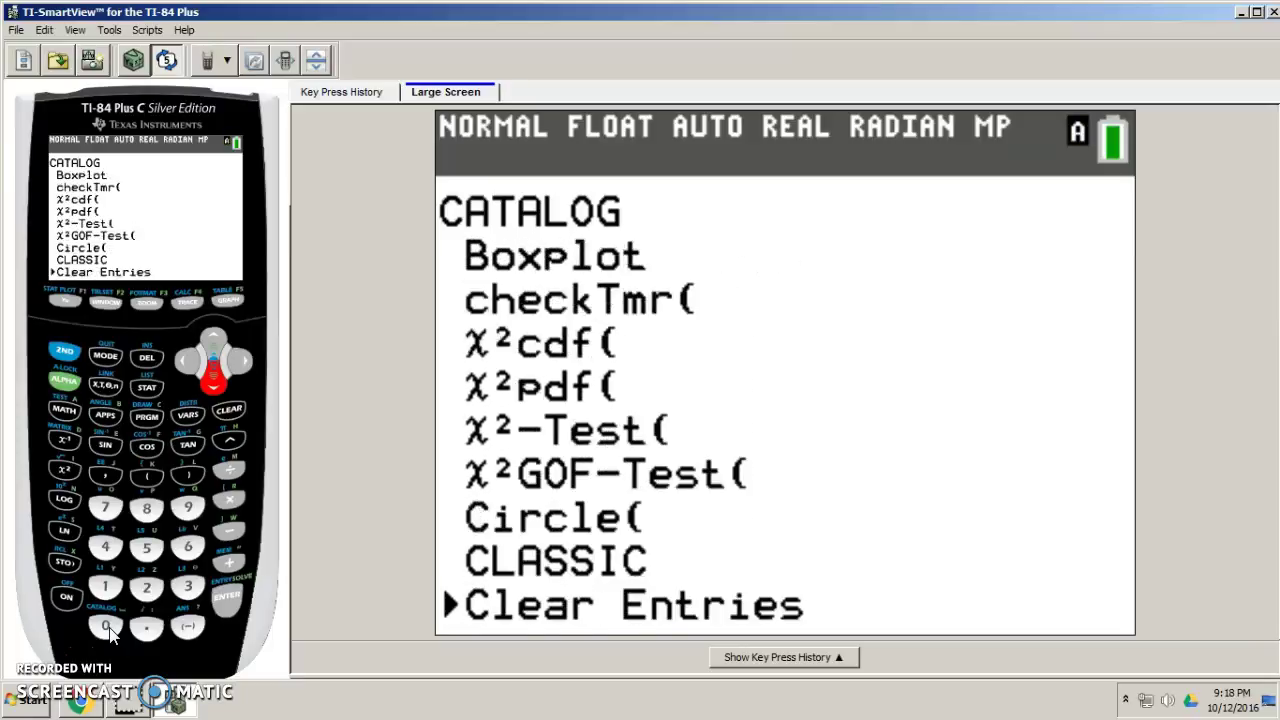
pyautogui.press('Down')
pyautogui.press('Down')
pyautogui.press('Down')
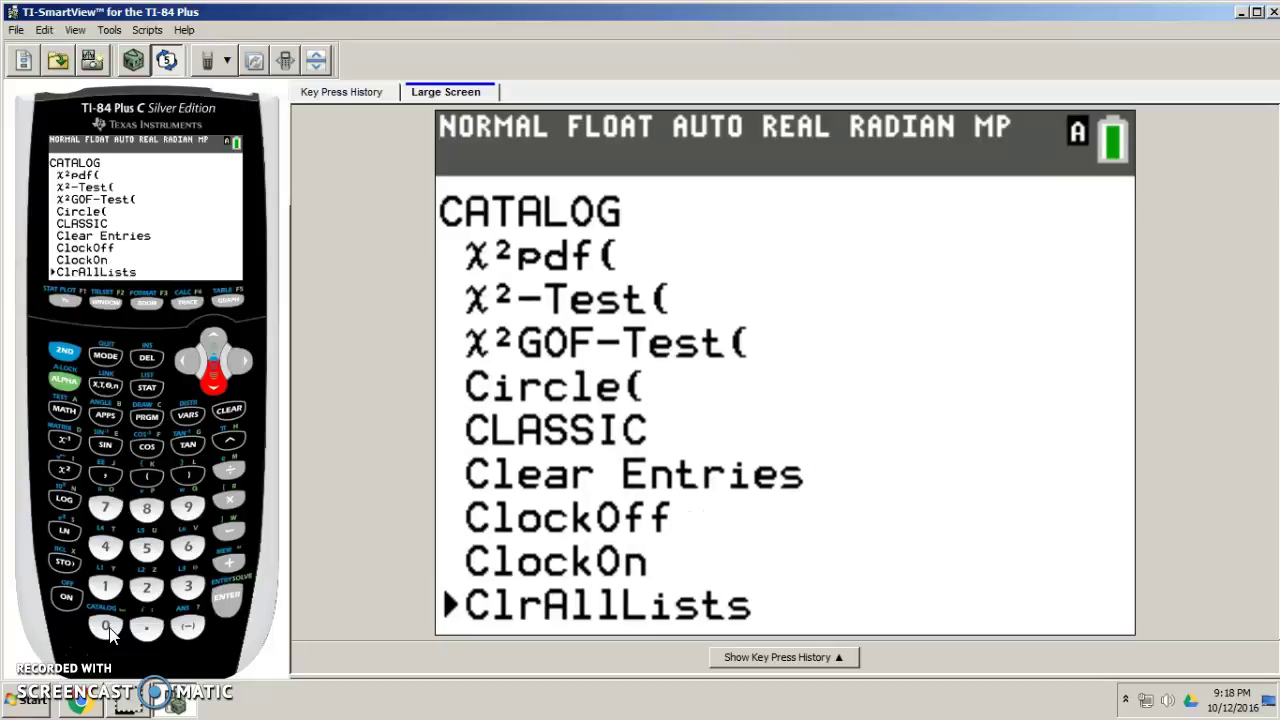
pyautogui.press('Down')
pyautogui.press('Down')
pyautogui.press('Down')
pyautogui.press('Down')
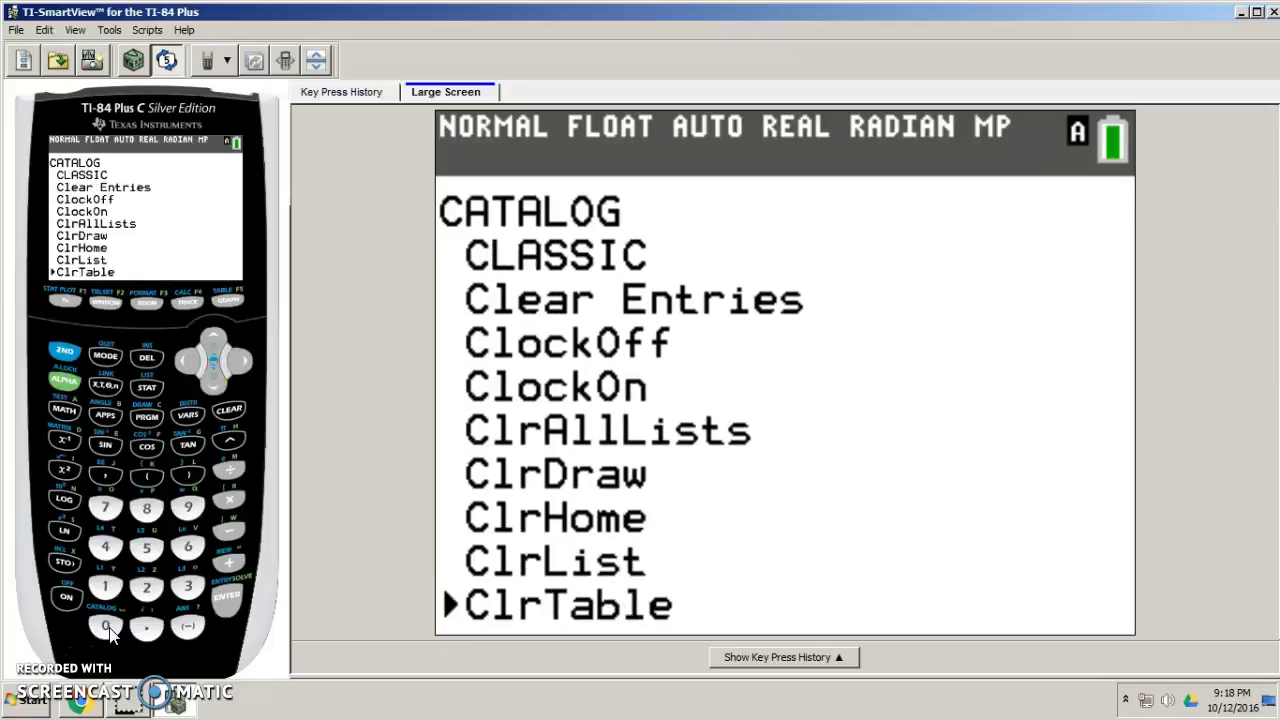
pyautogui.press('Down')
pyautogui.press('Down')
pyautogui.press('Down')
pyautogui.press('Down')
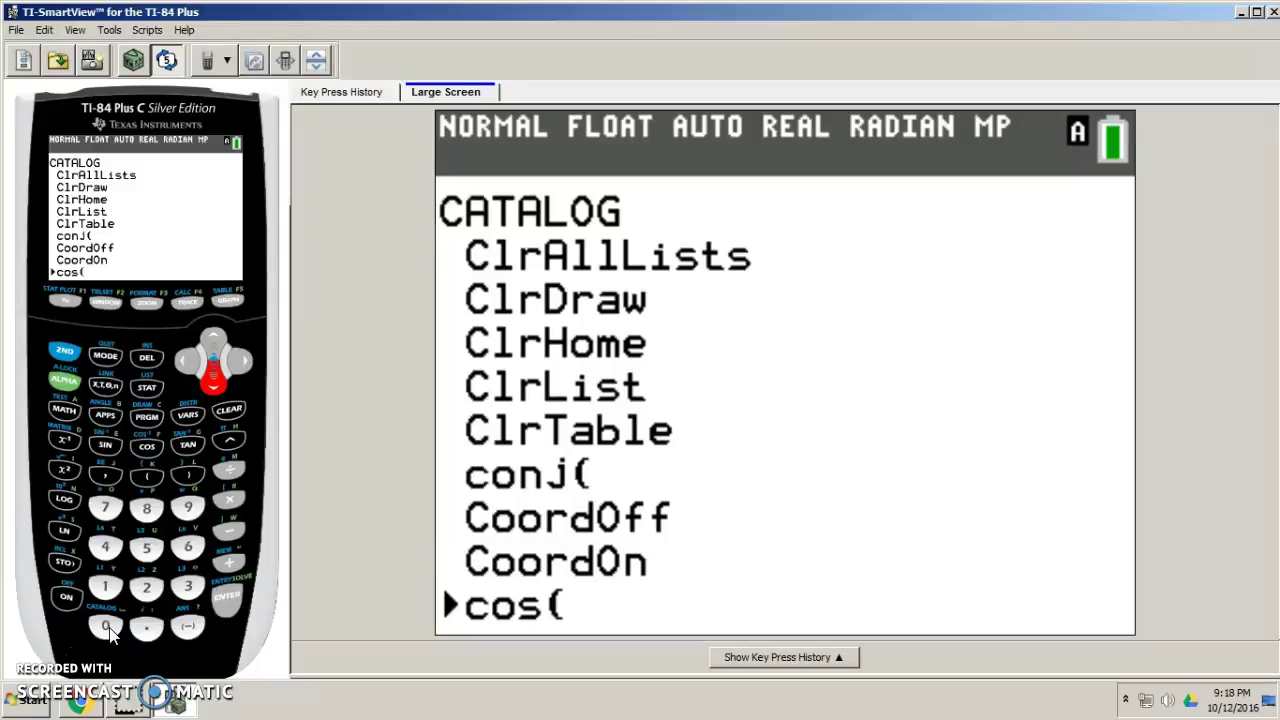
pyautogui.press('Down')
pyautogui.press('Down')
pyautogui.press('Down')
pyautogui.press('Down')
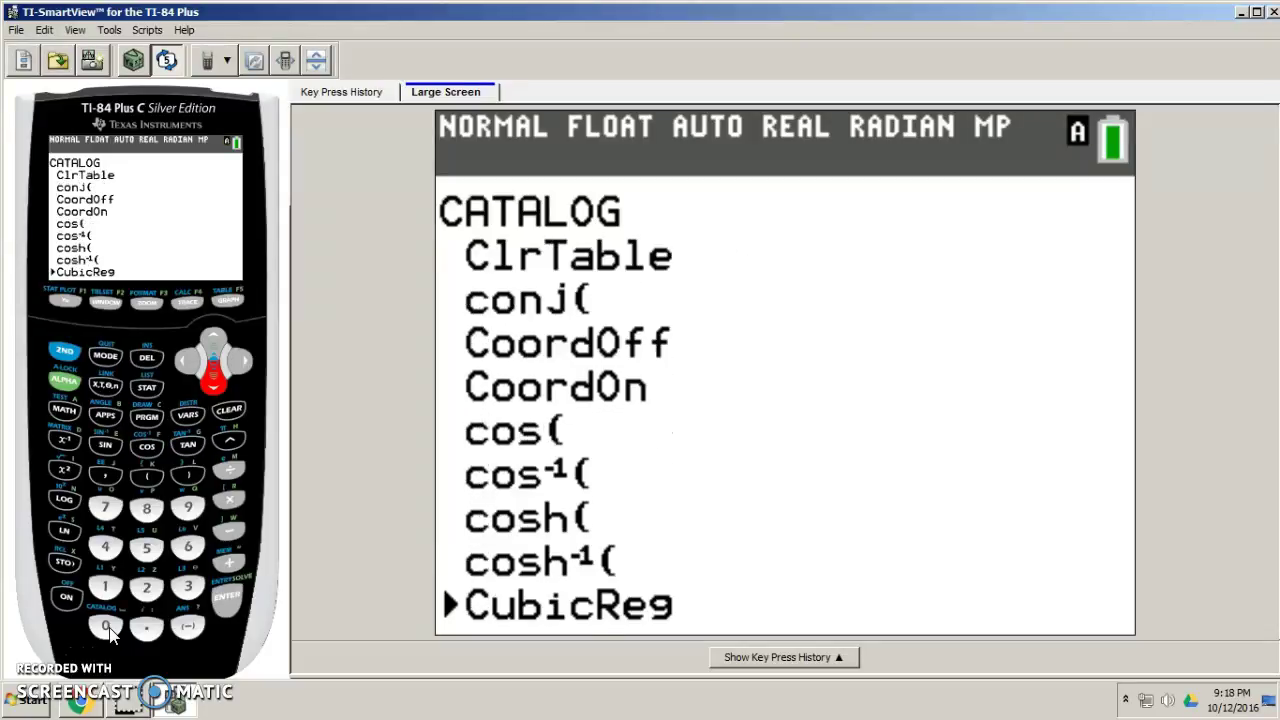
pyautogui.press('Down')
pyautogui.press('Down')
pyautogui.press('Down')
pyautogui.press('Down')
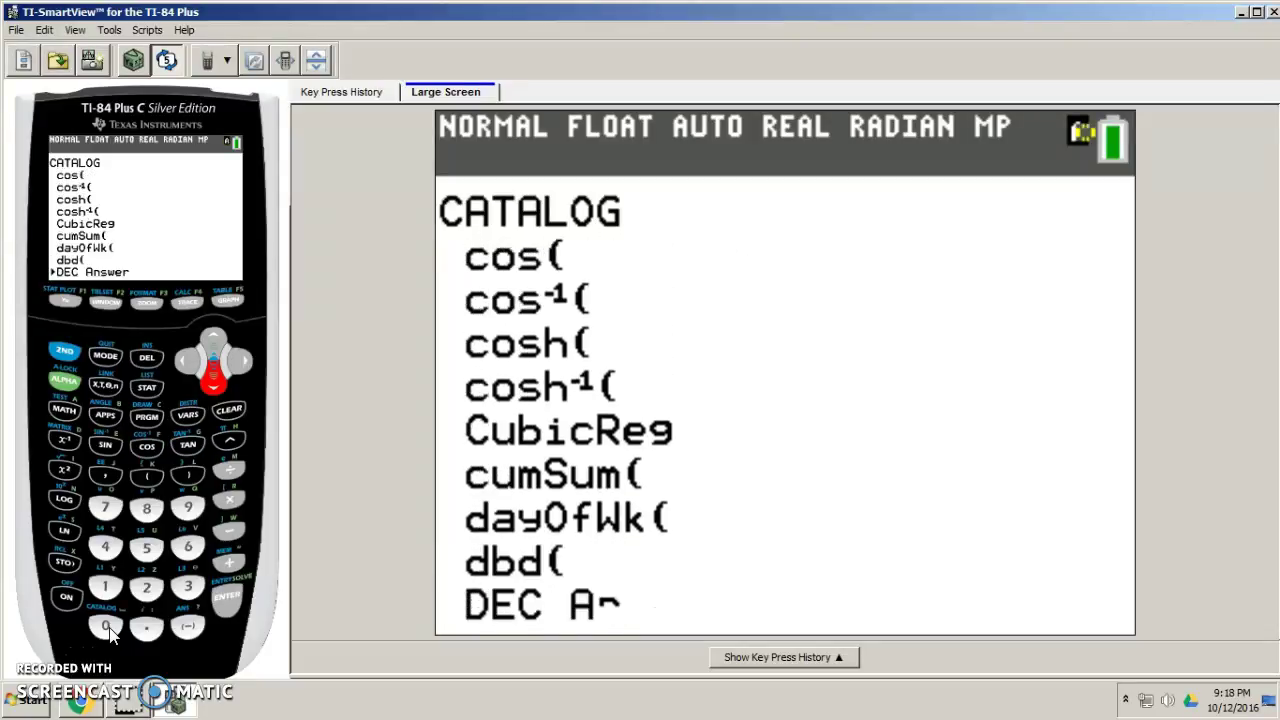
pyautogui.press('Down')
pyautogui.press('Down')
pyautogui.press('Down')
pyautogui.press('Down')
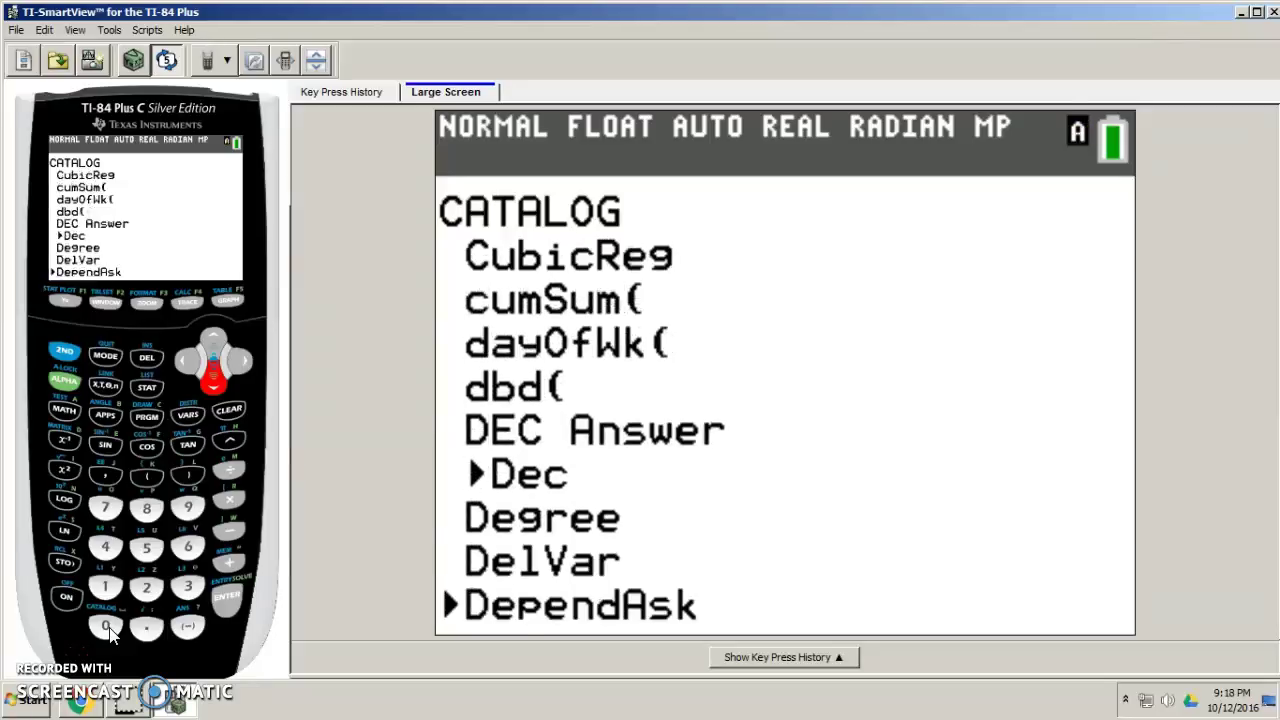
pyautogui.press('Down')
pyautogui.press('Down')
pyautogui.press('Down')
pyautogui.press('Down')
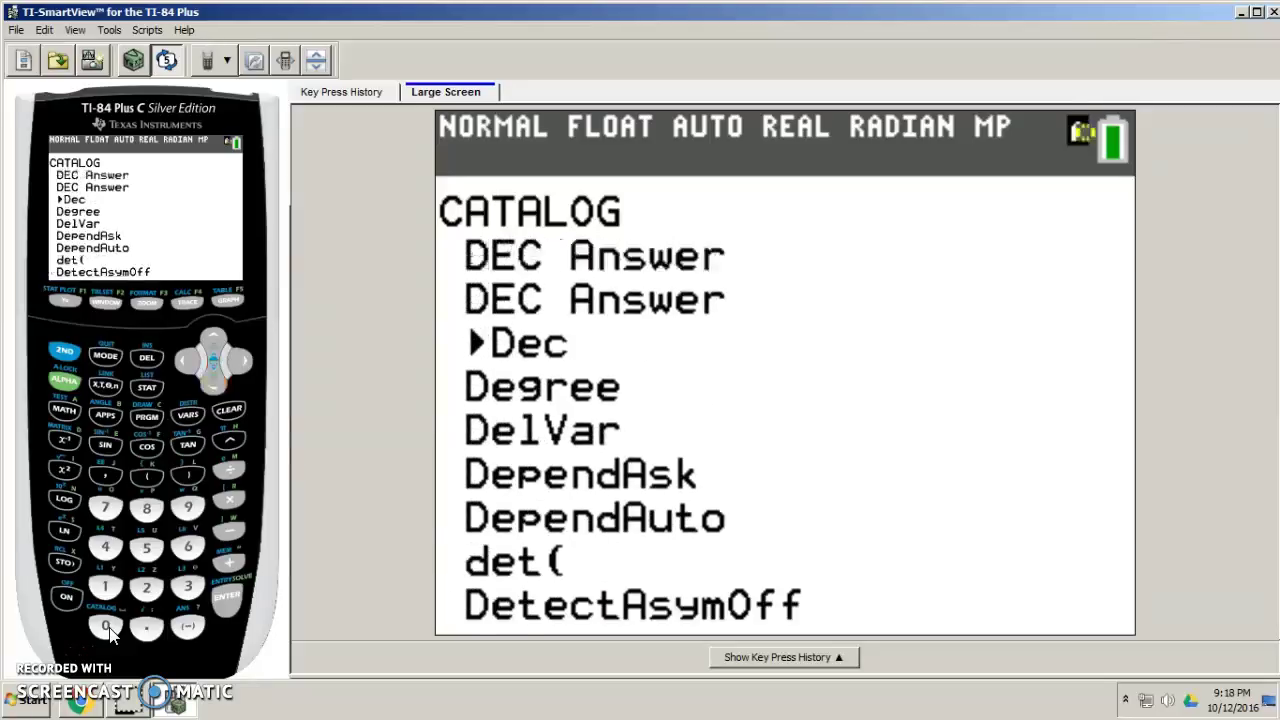
pyautogui.press('Down')
pyautogui.press('Down')
pyautogui.press('Down')
pyautogui.press('Down')
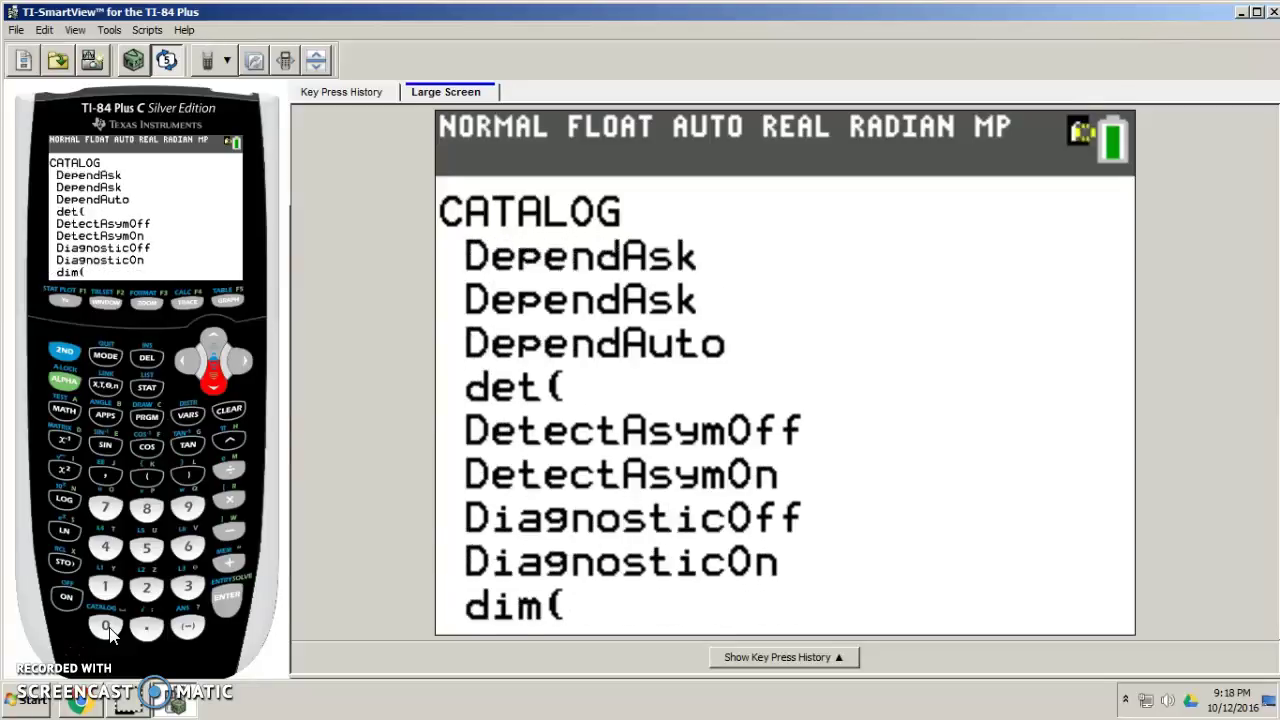
pyautogui.press('Down')
pyautogui.press('Down')
pyautogui.press('Down')
pyautogui.press('Down')
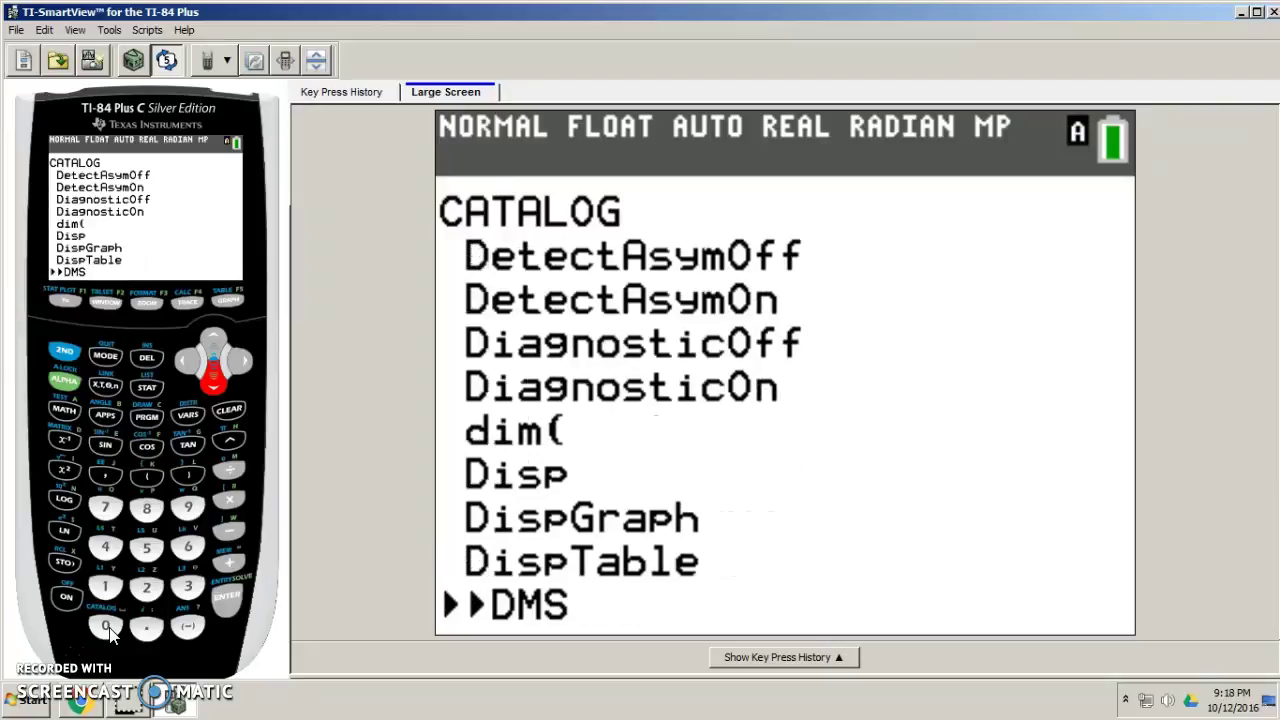
pyautogui.press('Down')
pyautogui.press('Down')
pyautogui.press('Down')
pyautogui.press('Down')
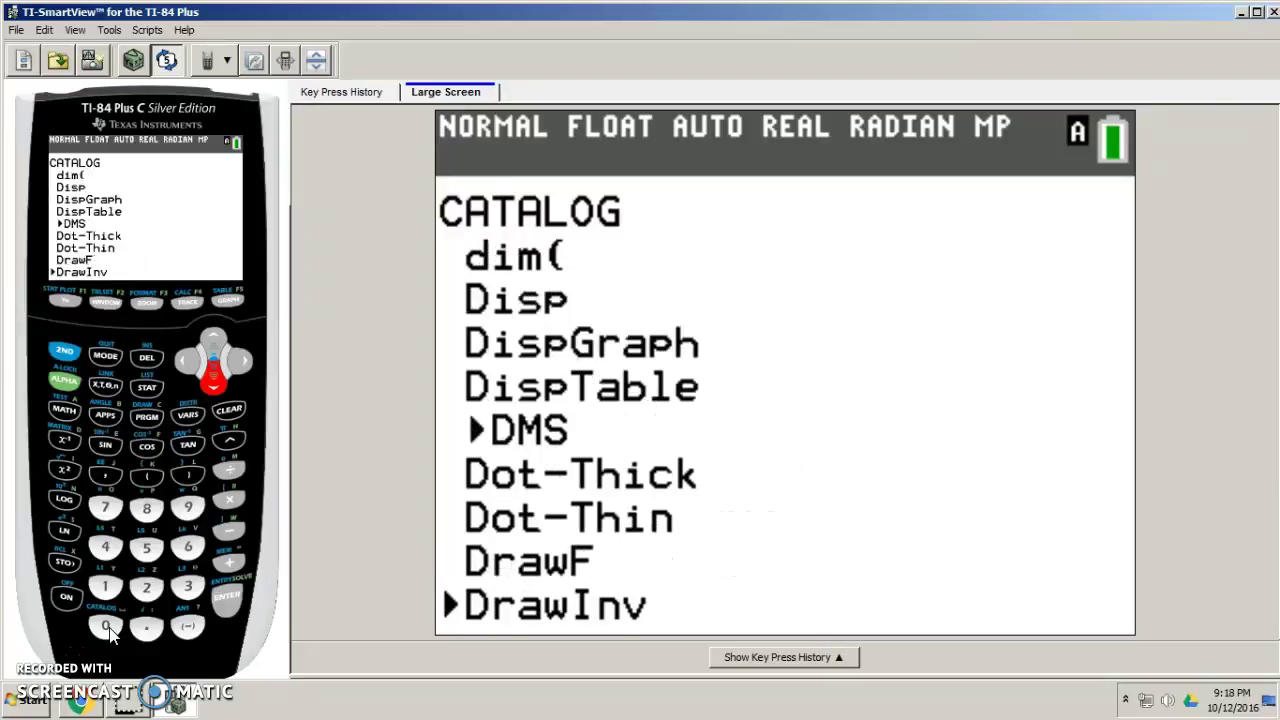
pyautogui.press('Down')
pyautogui.press('Down')
pyautogui.press('Down')
pyautogui.press('Down')
pyautogui.press('Down')
pyautogui.press('Down')
pyautogui.press('Down')
pyautogui.press('Down')
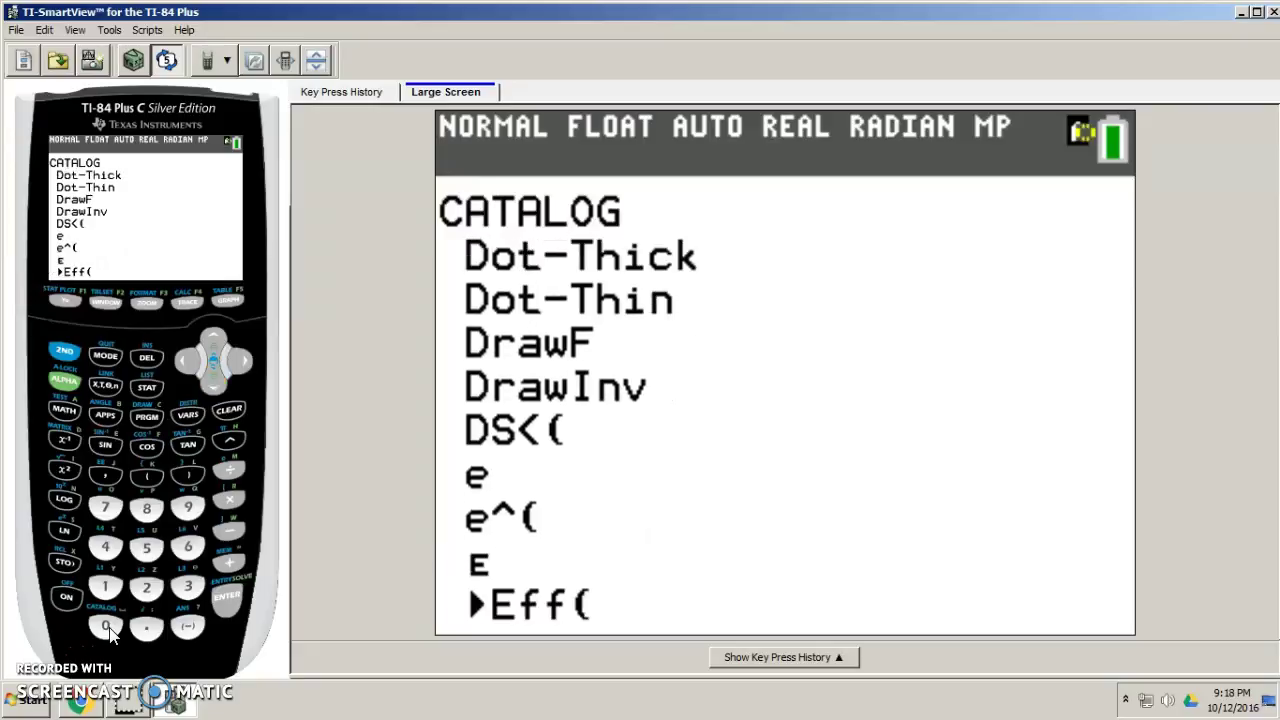
pyautogui.press('Down')
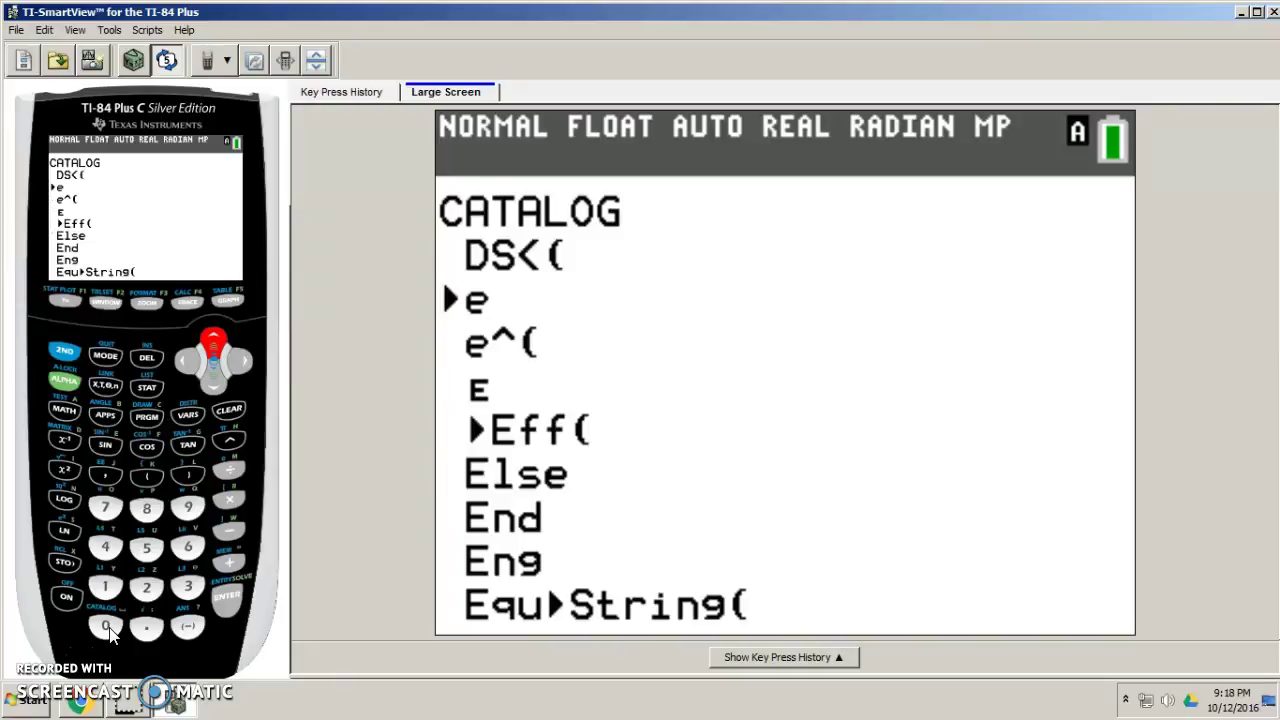
# Paste DiagnosticOn from CATALOG and run it, returning Done on the home screen
pyautogui.press('Up')
pyautogui.press('Up')
pyautogui.press('Up')
pyautogui.press('Up')
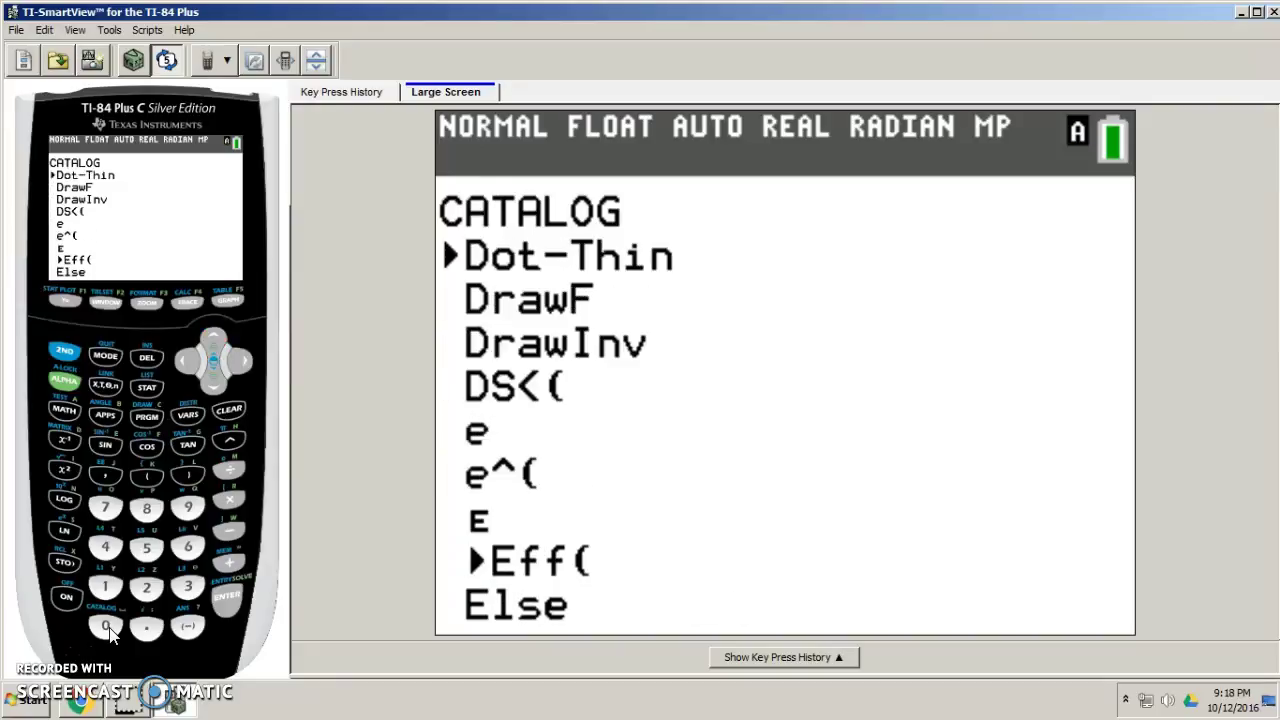
pyautogui.press('Up')
pyautogui.press('Up')
pyautogui.press('Up')
pyautogui.press('Up')
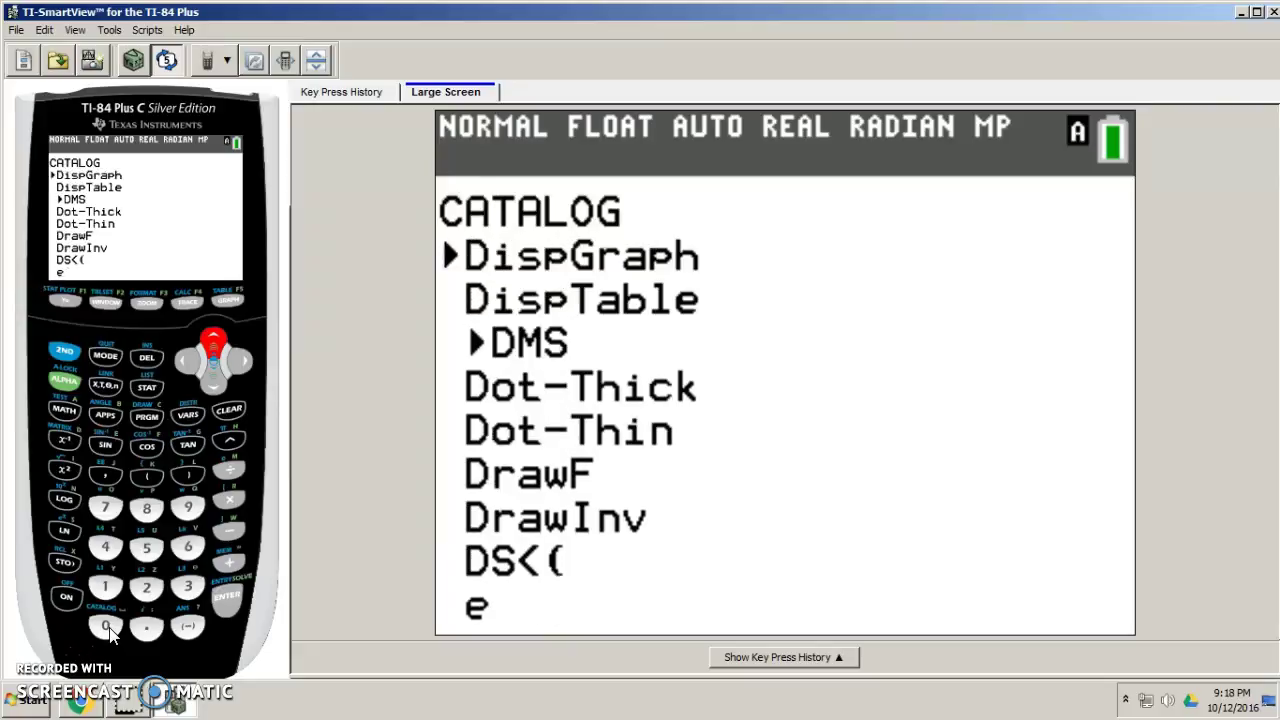
pyautogui.press('Up')
pyautogui.press('Up')
pyautogui.press('Up')
pyautogui.press('Up')
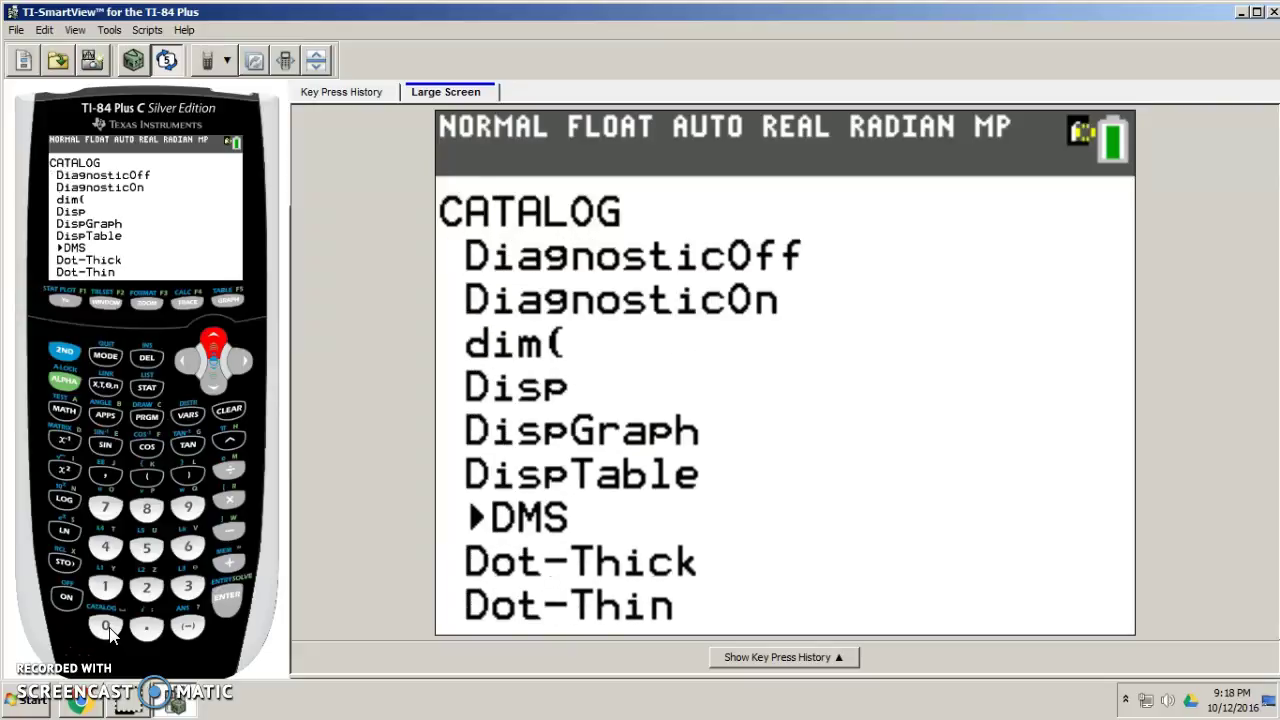
pyautogui.press('Up')
pyautogui.press('Up')
pyautogui.press('Up')
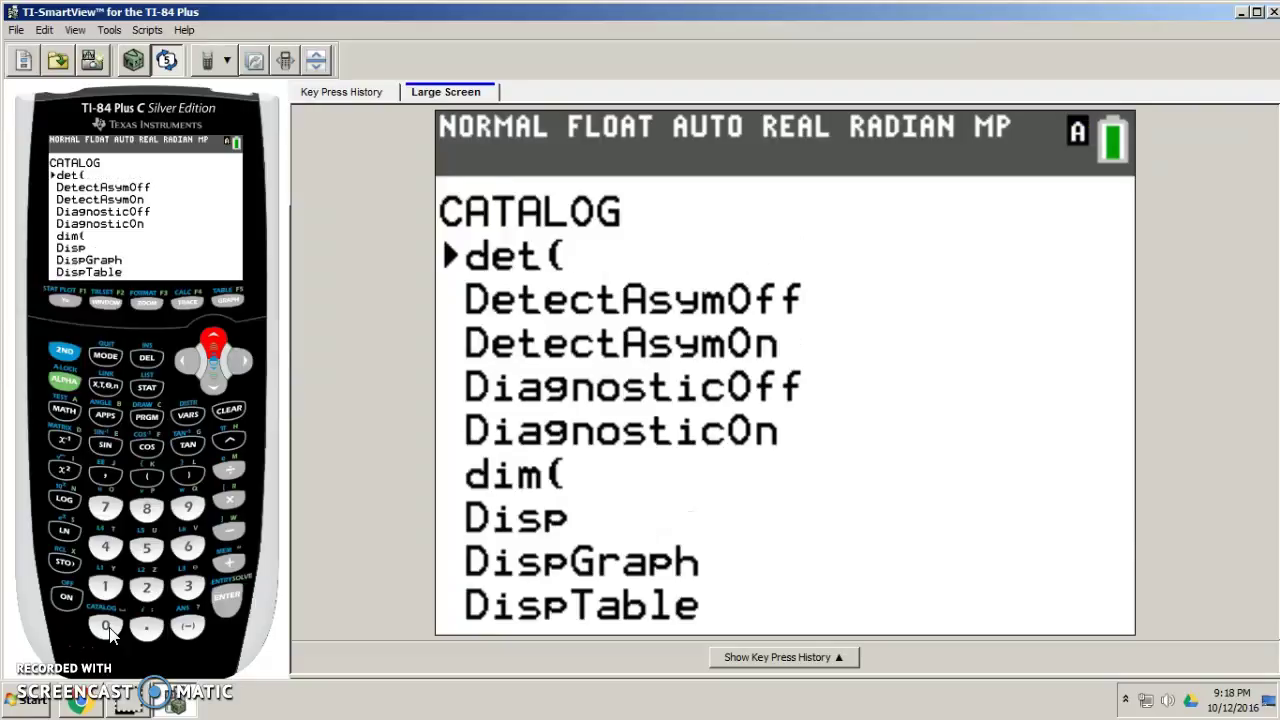
pyautogui.press('Up')
pyautogui.press('Up')
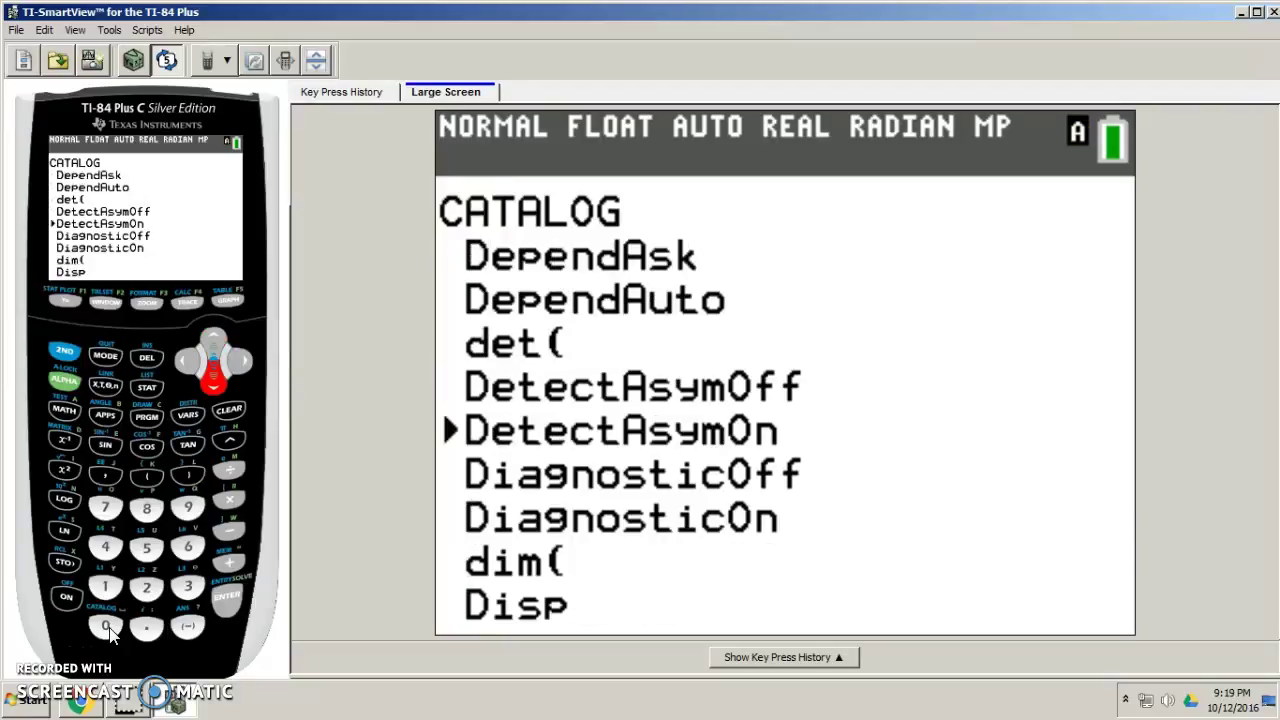
pyautogui.press('Down')
pyautogui.press('Down')
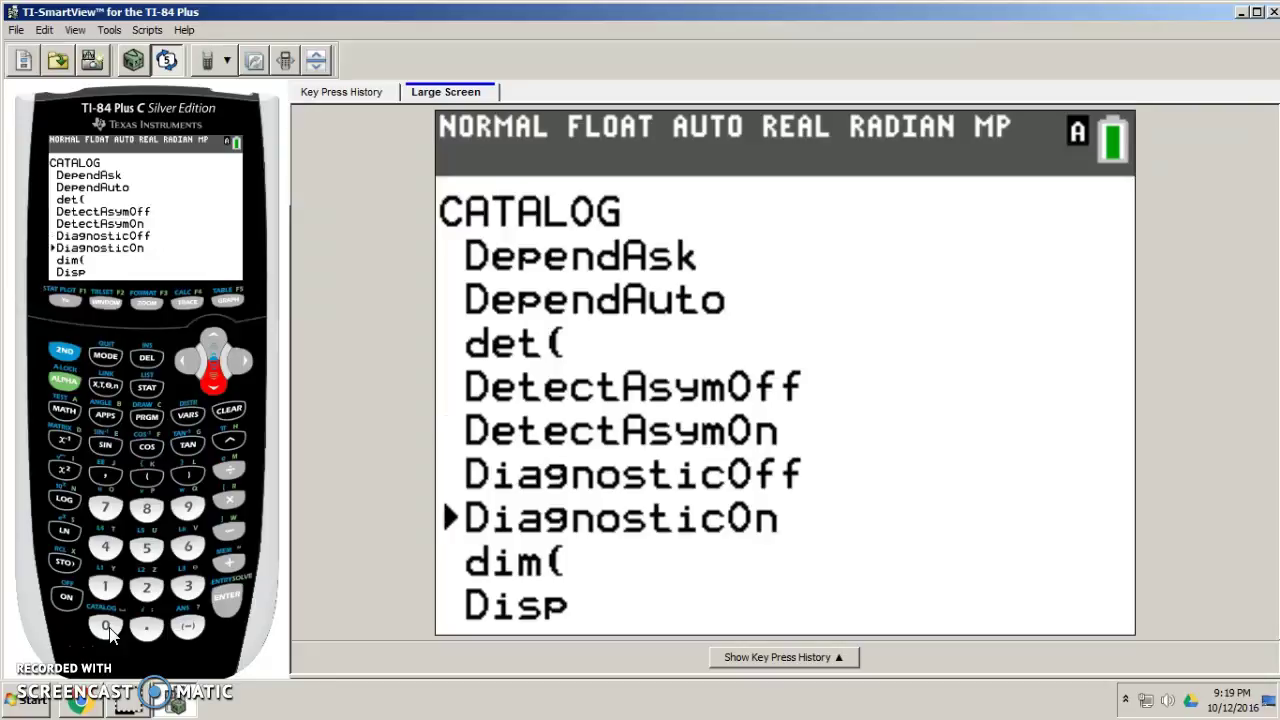
pyautogui.press('Return')
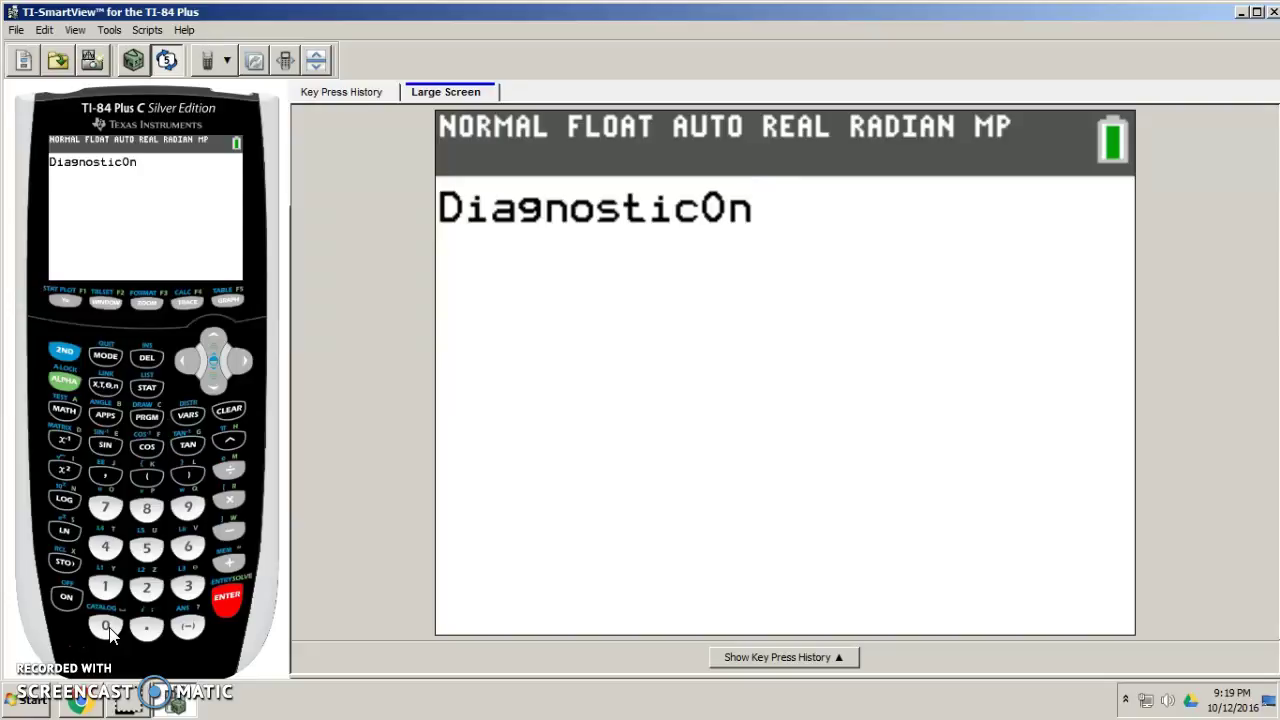
pyautogui.press('Return')
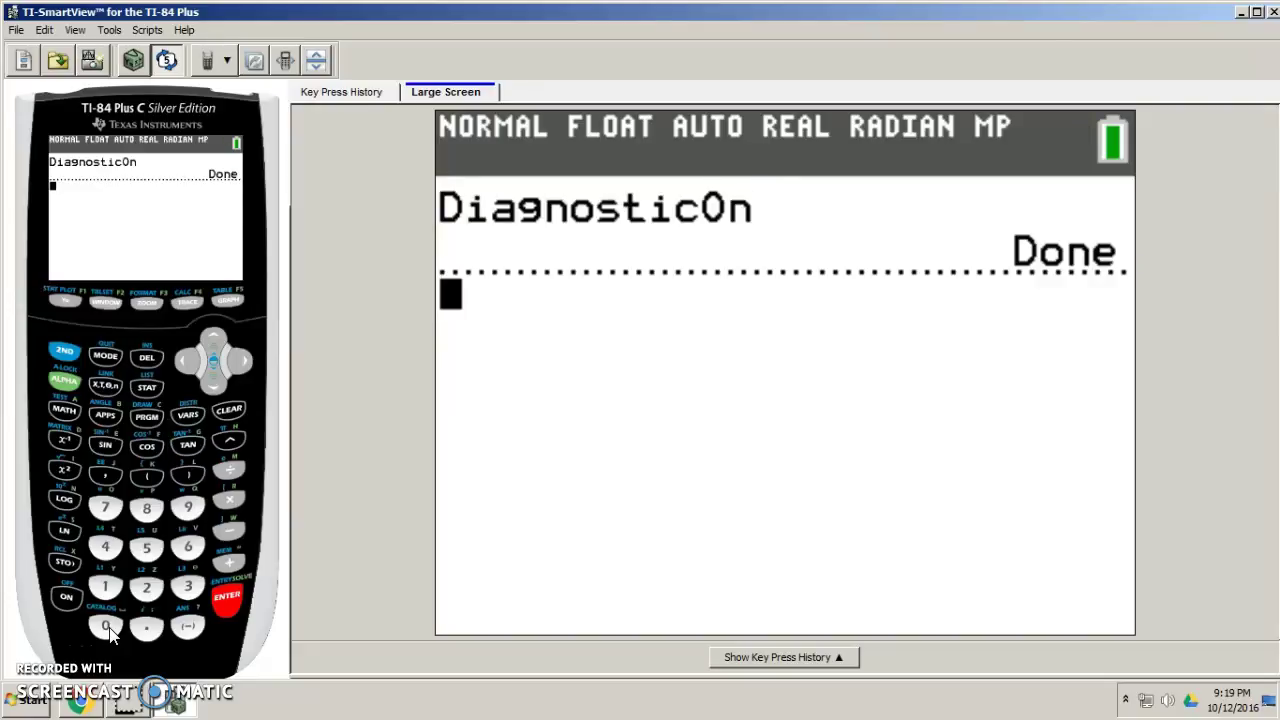
# Set up STAT CALC 4:LinReg(ax+b) again on L1 and L2, down to Calculate
pyautogui.click(162, 395)
pyautogui.click(243, 364)
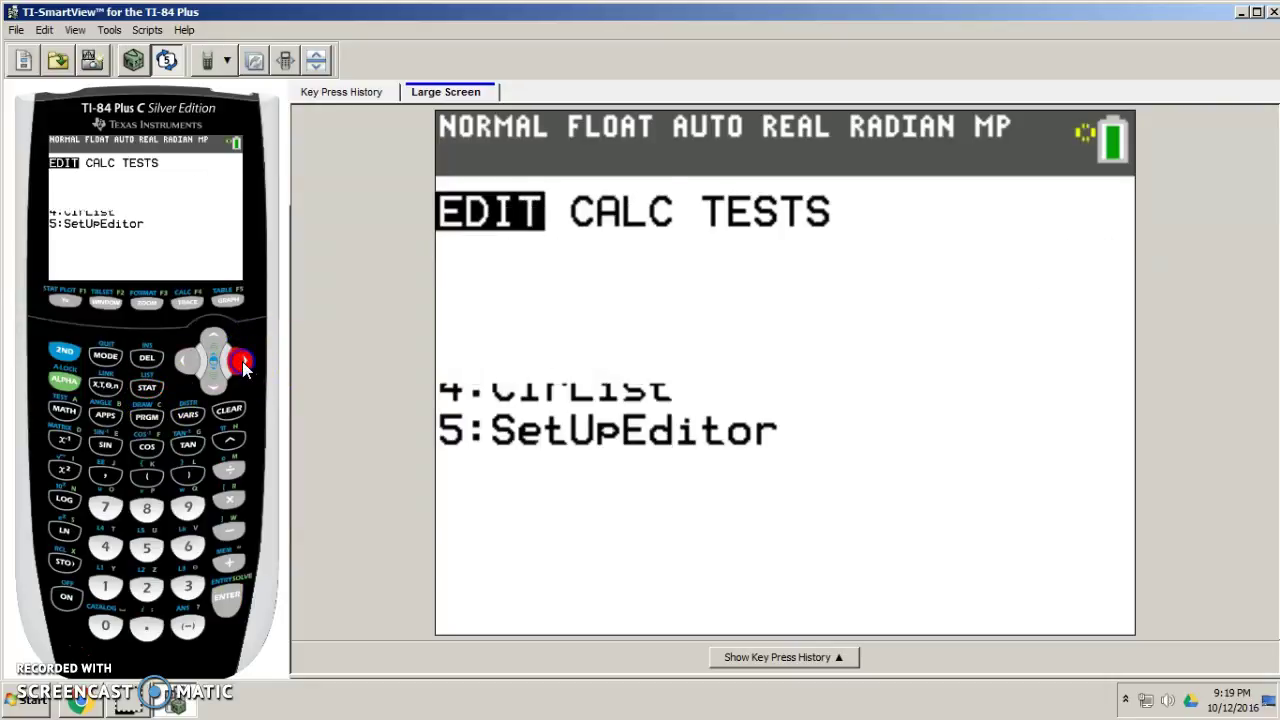
pyautogui.click(214, 384)
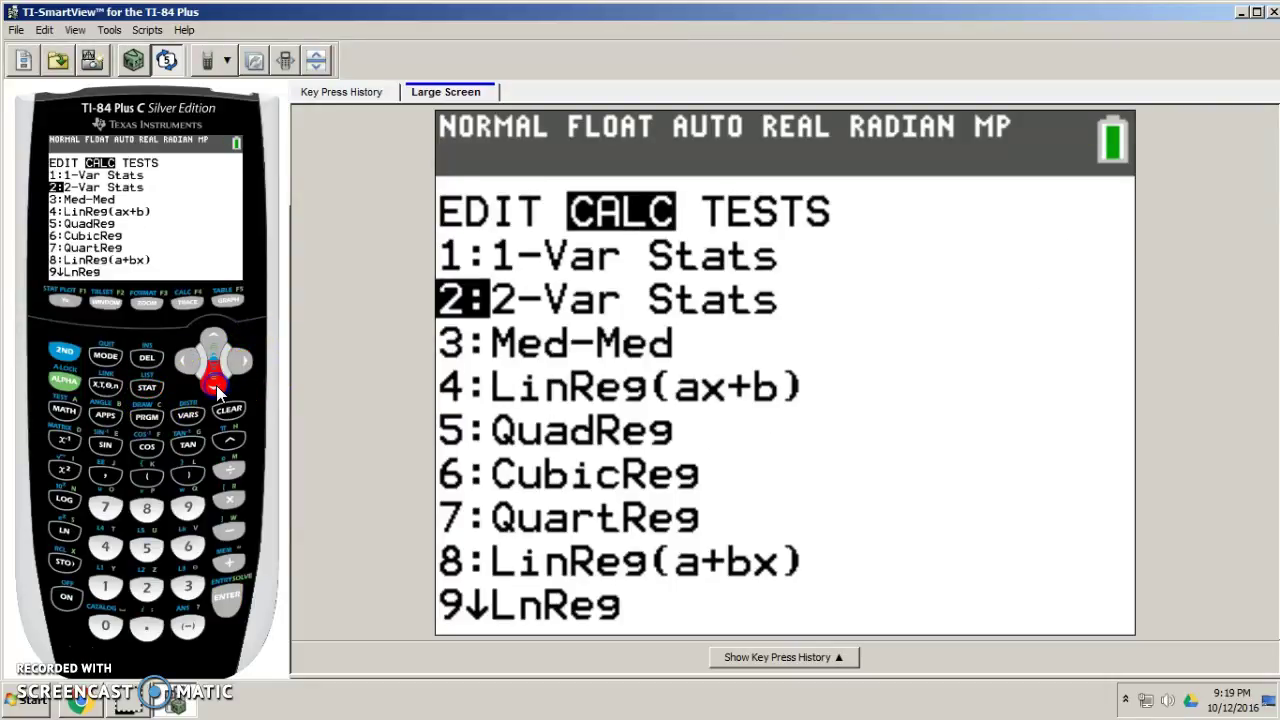
pyautogui.click(216, 385)
pyautogui.click(215, 385)
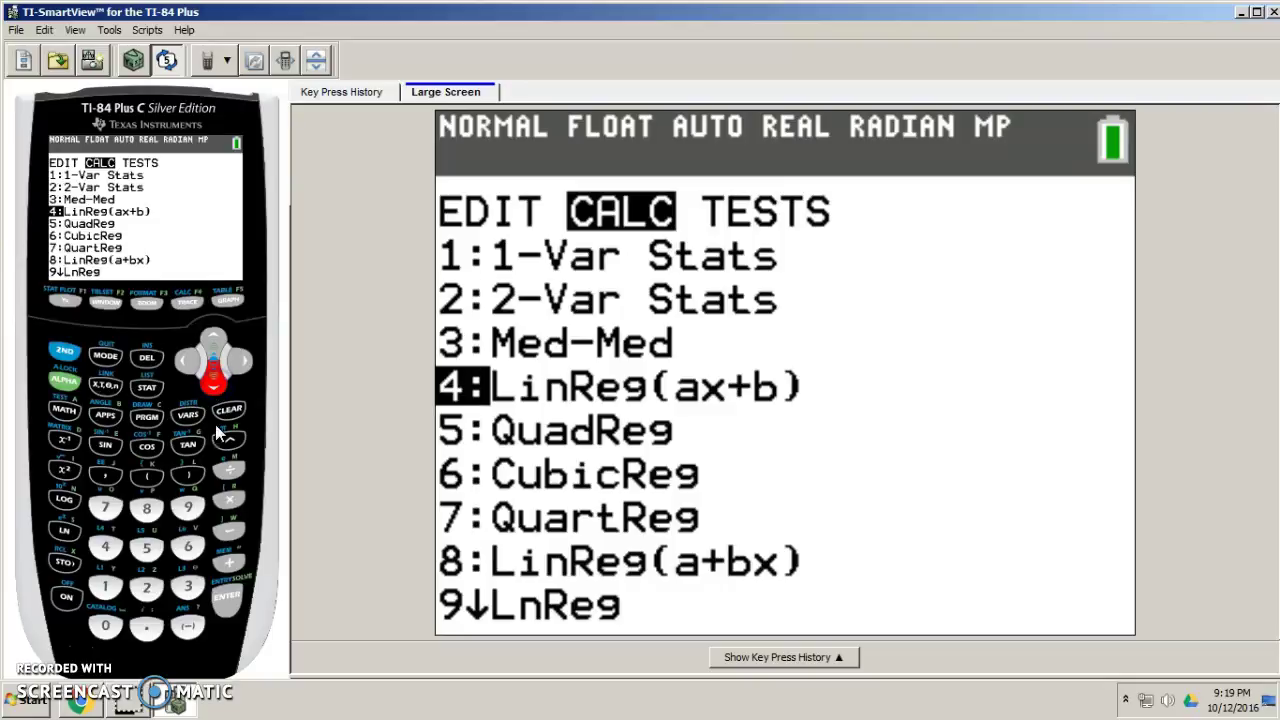
pyautogui.click(234, 600)
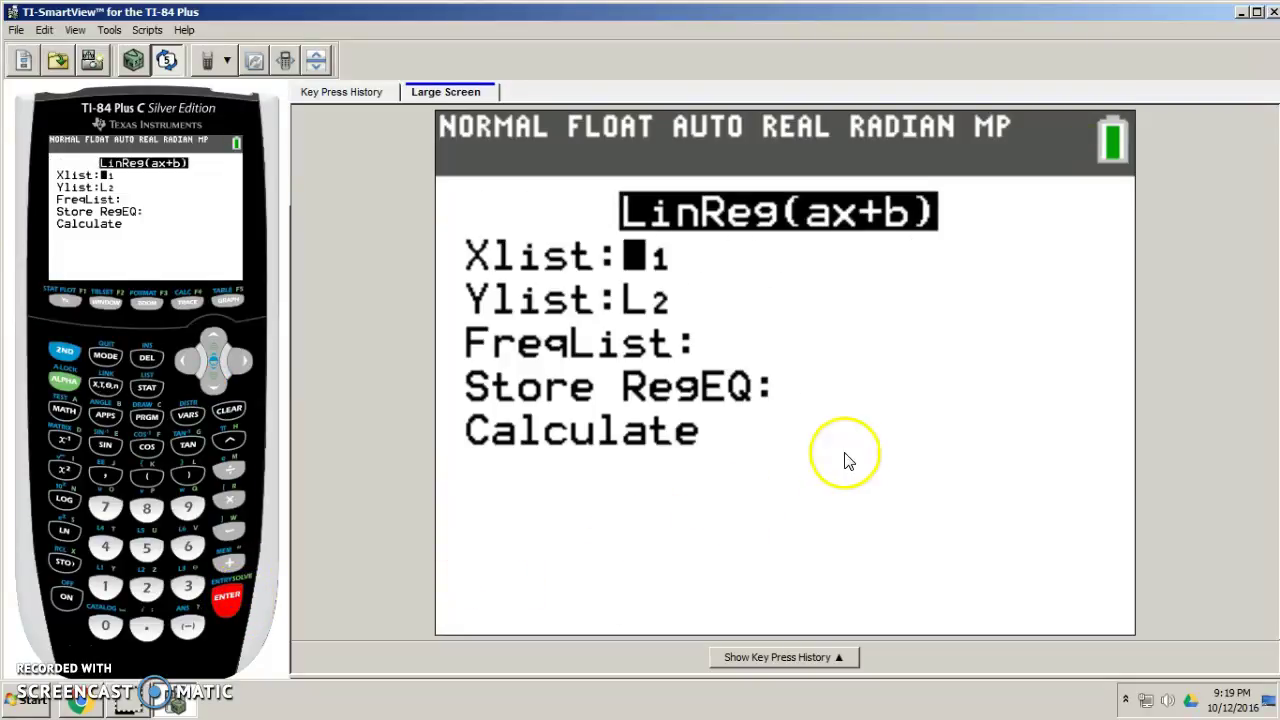
pyautogui.click(234, 597)
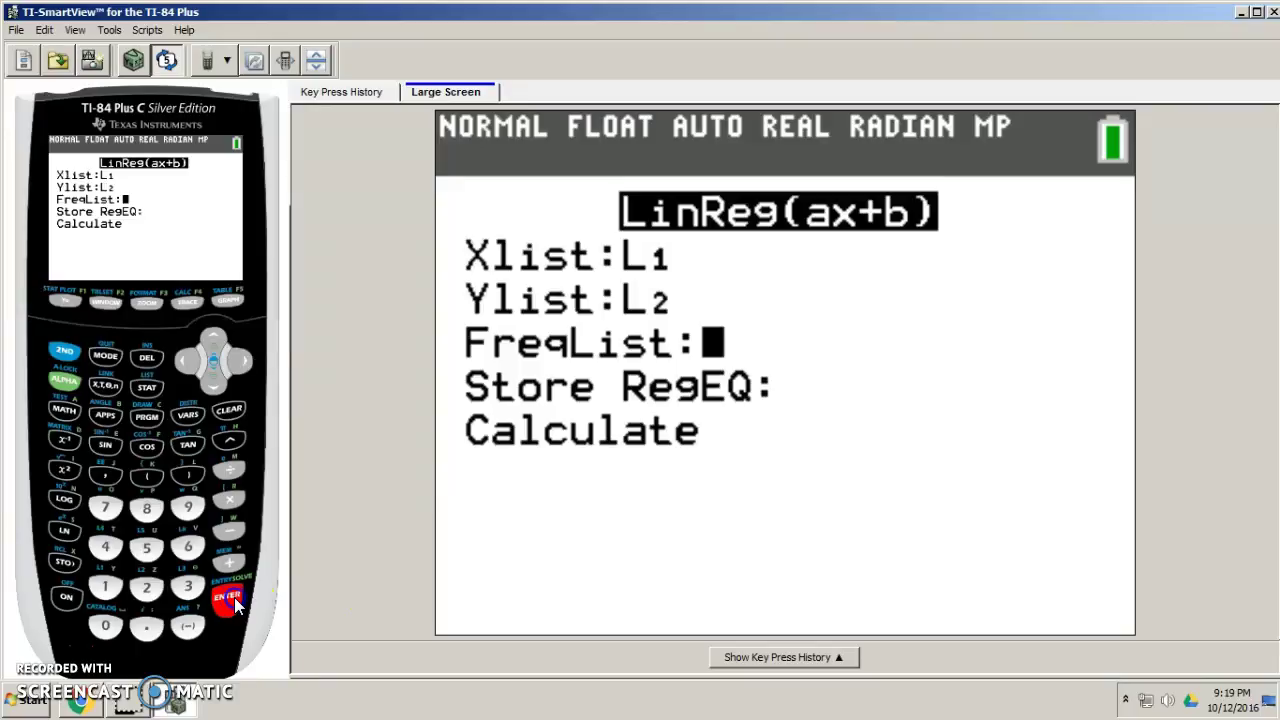
pyautogui.click(234, 597)
pyautogui.click(234, 597)
# Calculate the regression, showing a=0, b=4.25, r²=0 and r=0
pyautogui.click(234, 597)
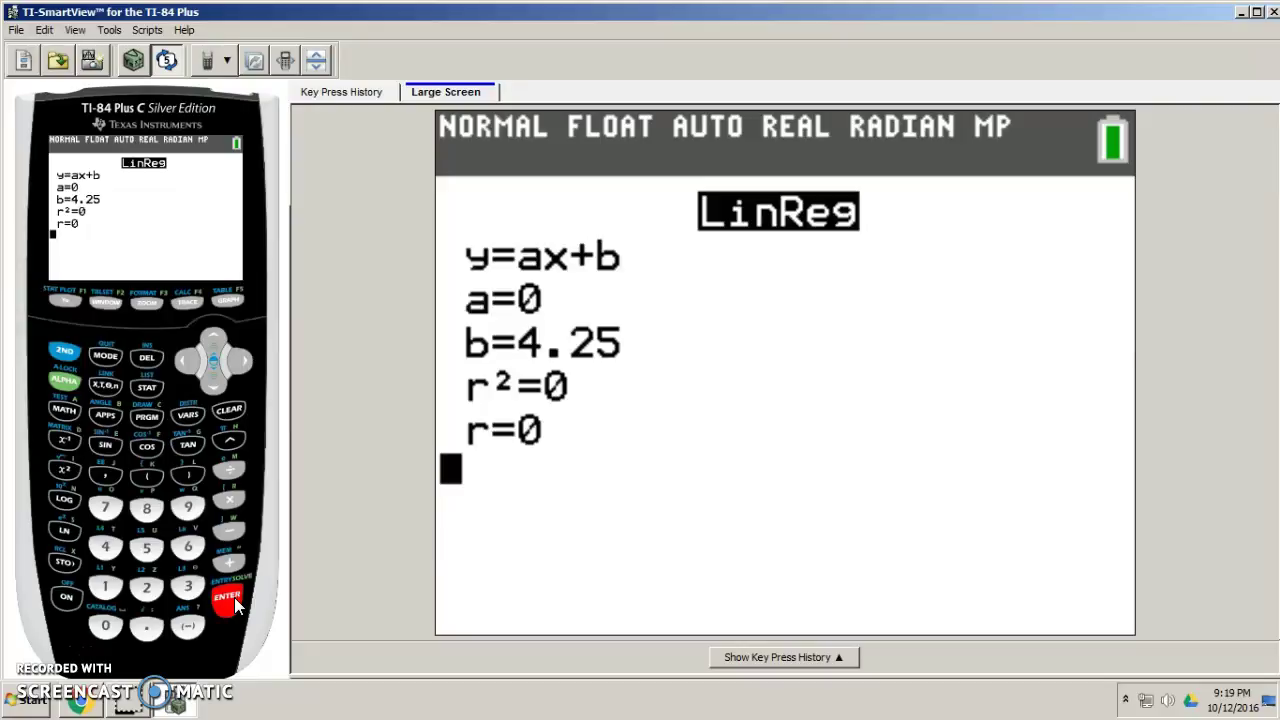
pyautogui.press('Up')
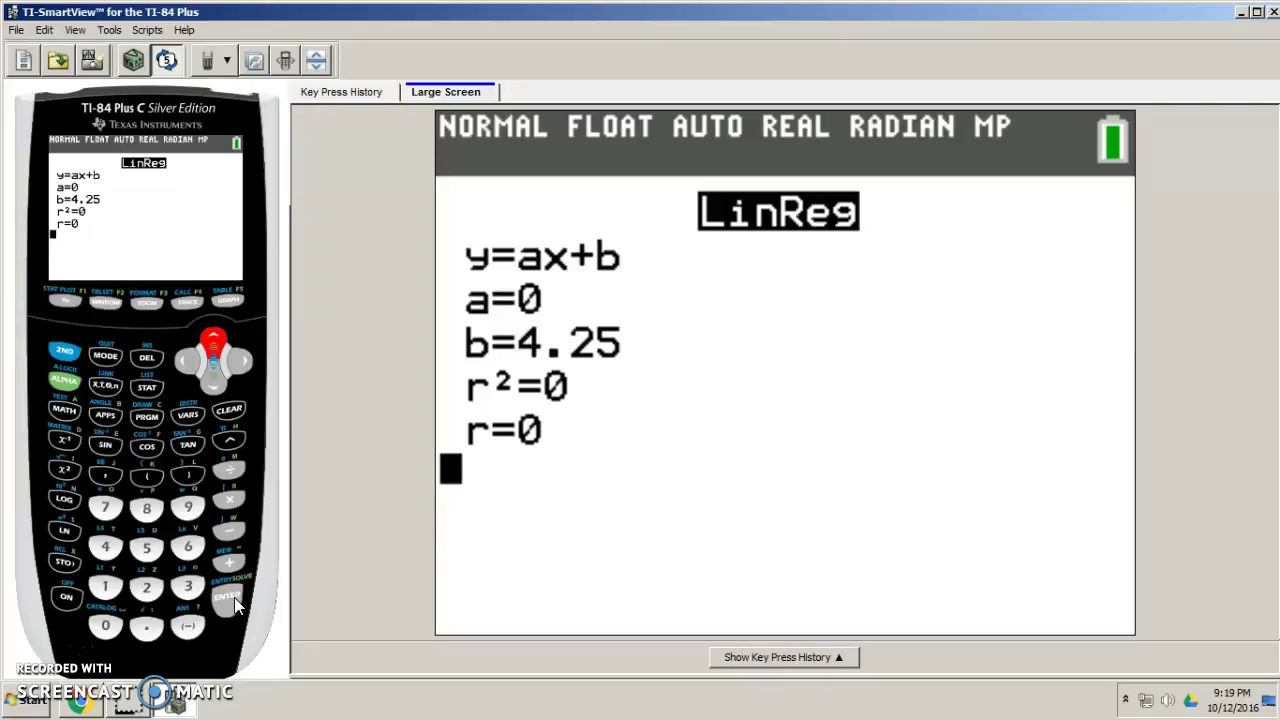